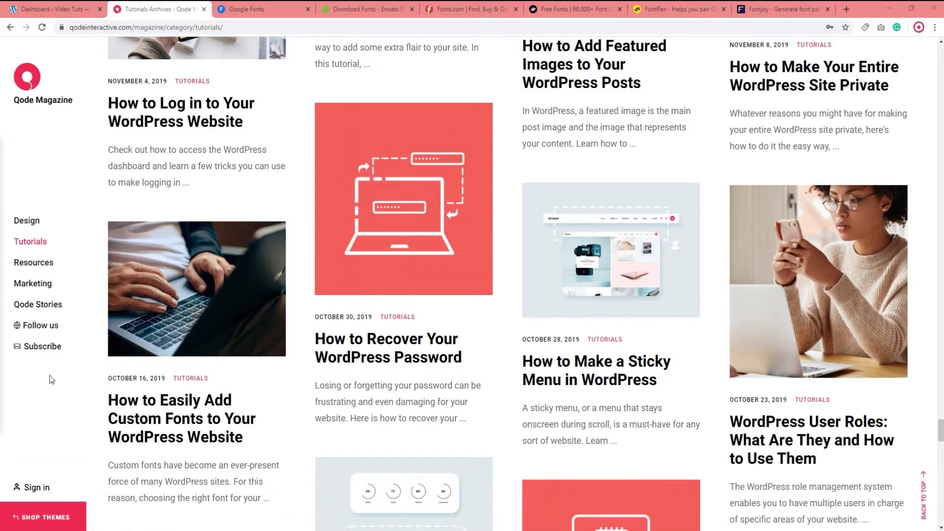
- Open the 'How to Easily Add Custom Fonts to Your WordPress Website' article from Tutorials
click(138, 414)
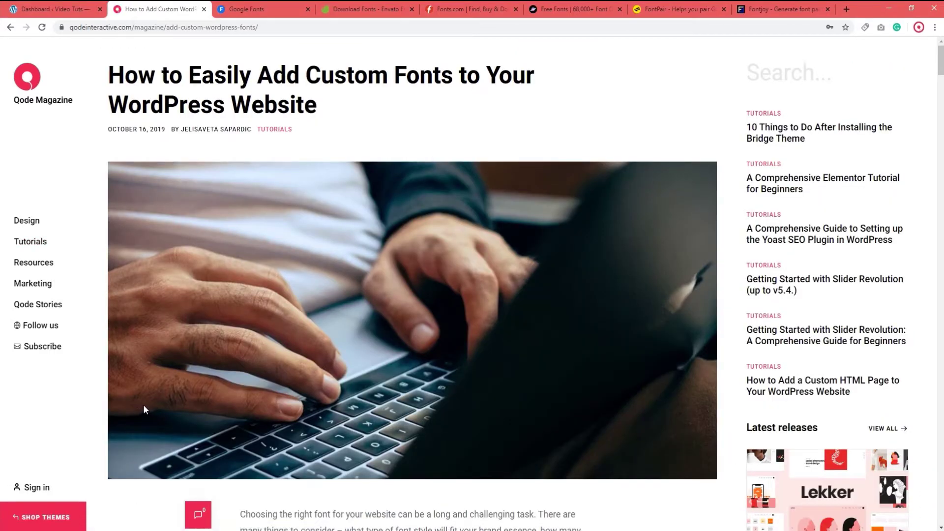
middle_click(820, 305)
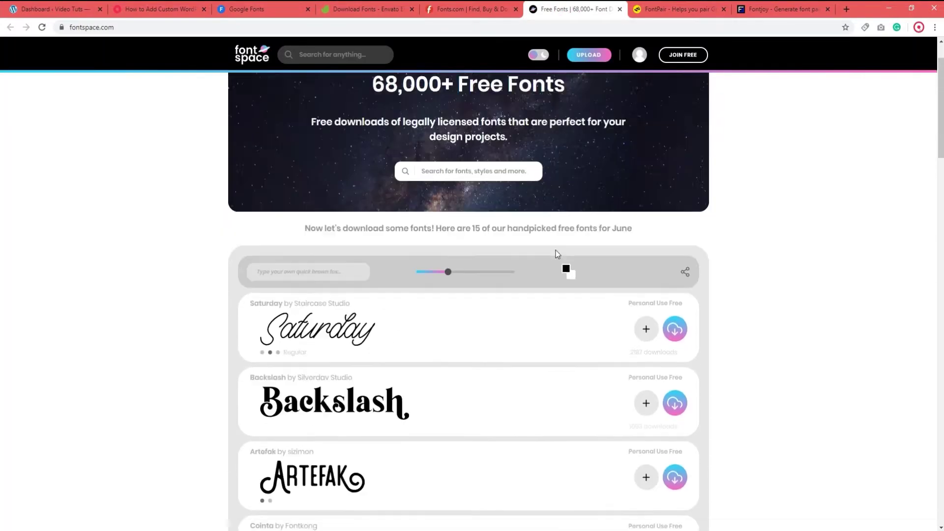
click(167, 8)
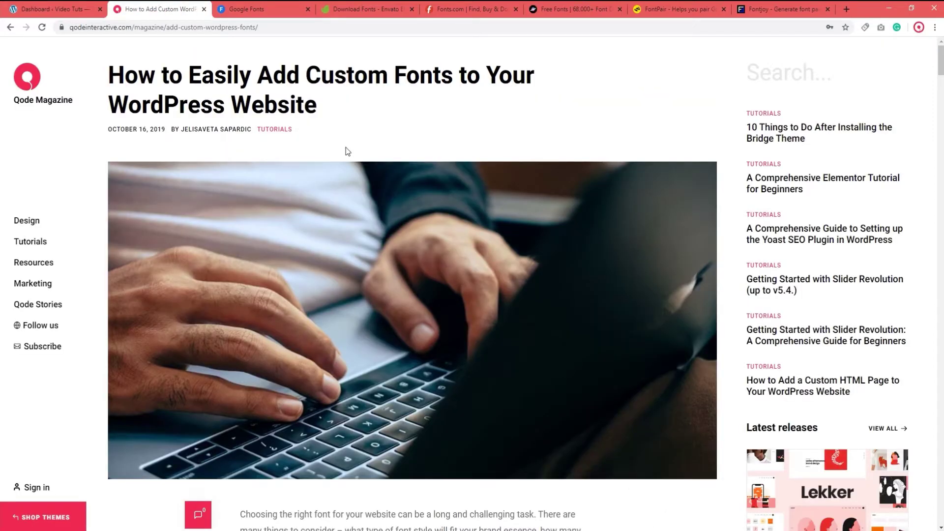
- Highlight the article's title and opening paragraph, then switch to the FontPair site
drag(327, 110, 155, 87)
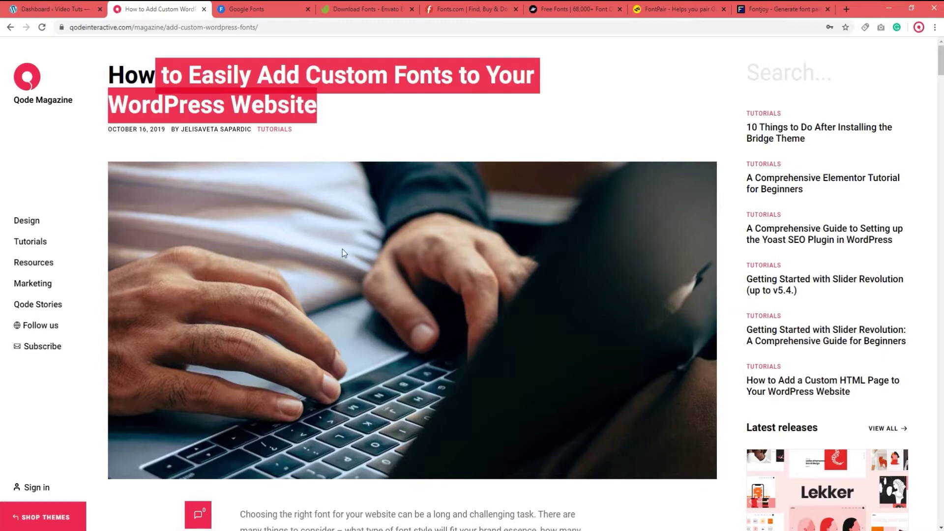
scroll(377, 302, down, 4)
drag(450, 394, 279, 309)
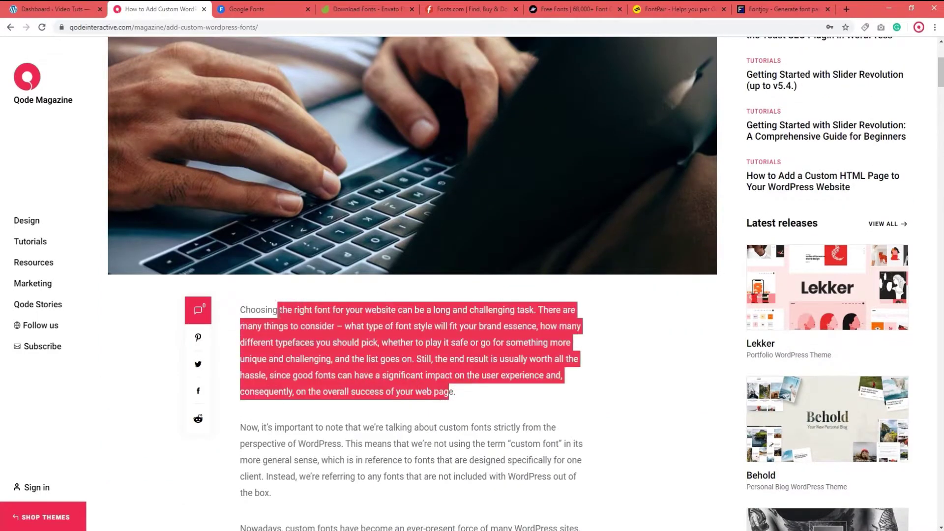
click(524, 388)
scroll(527, 393, up, 4)
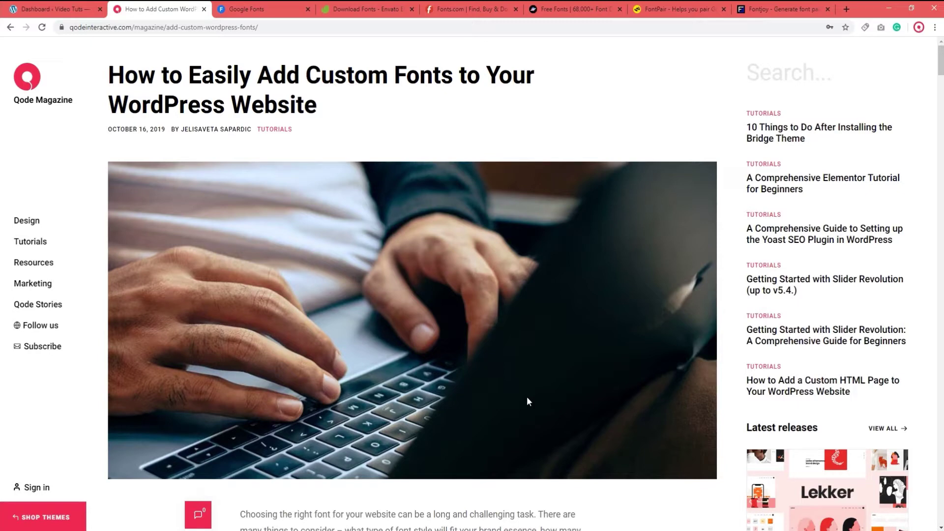
click(658, 11)
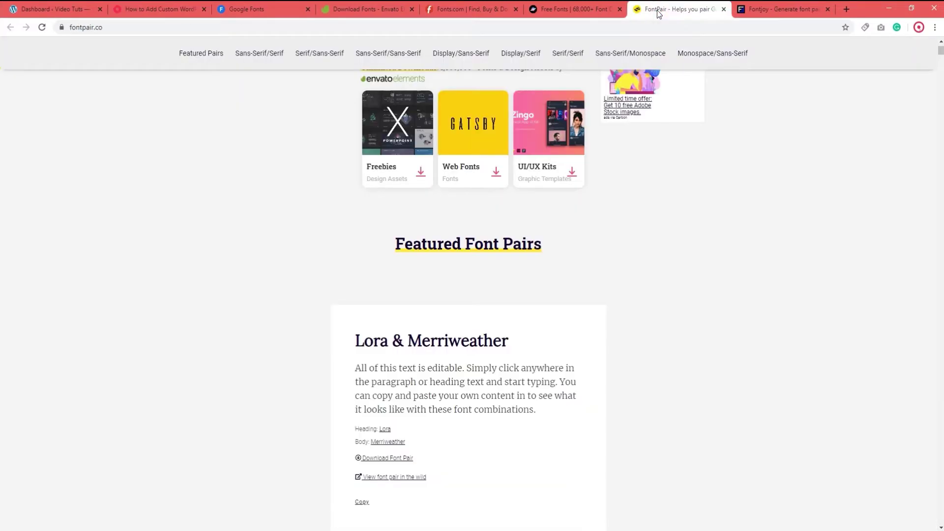
middle_click(824, 329)
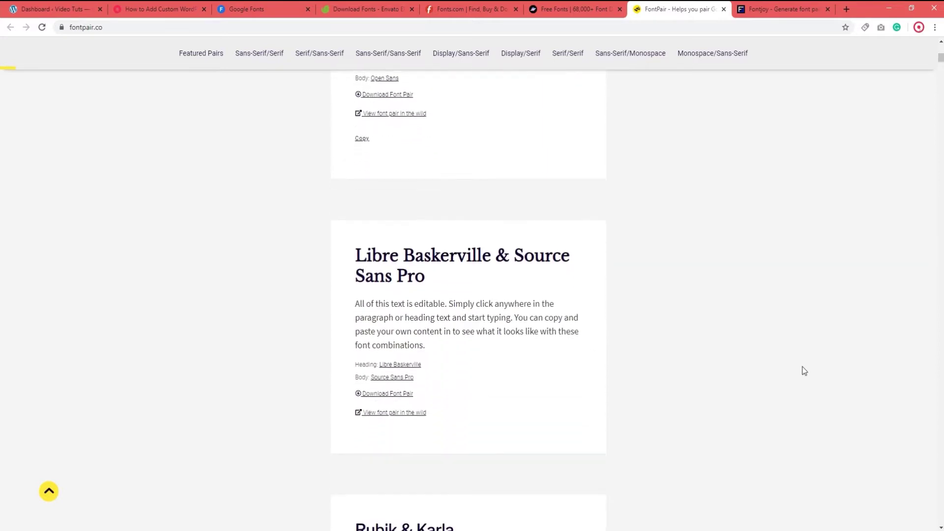
click(773, 379)
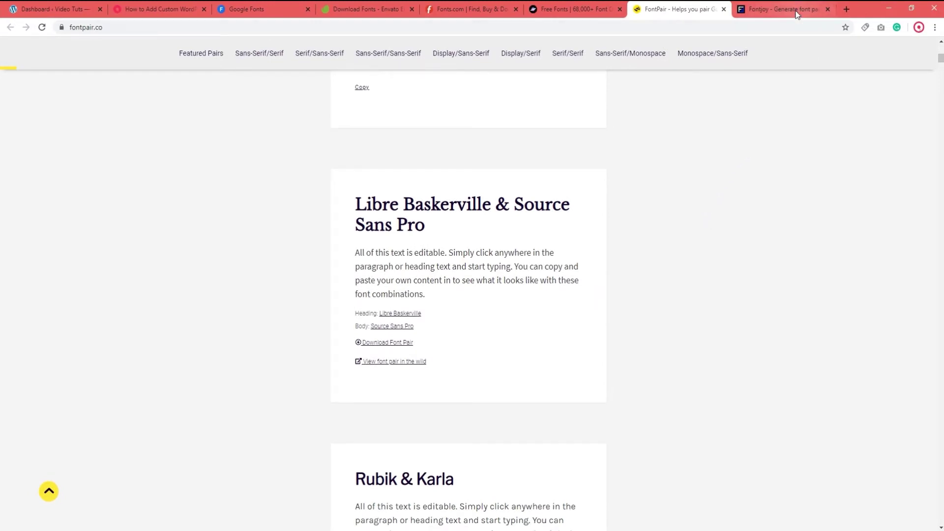
click(784, 9)
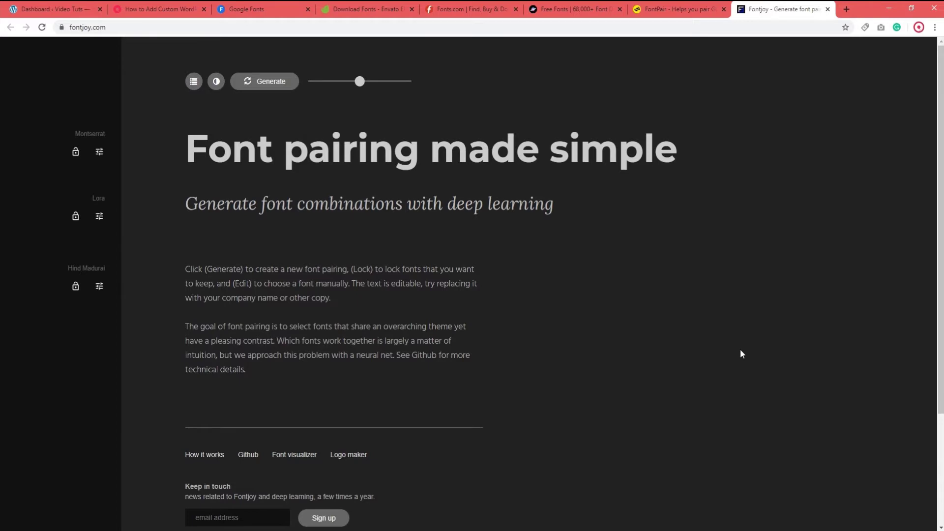
- Generate Fontjoy pairings and lock the Fondamento subheading font
click(267, 84)
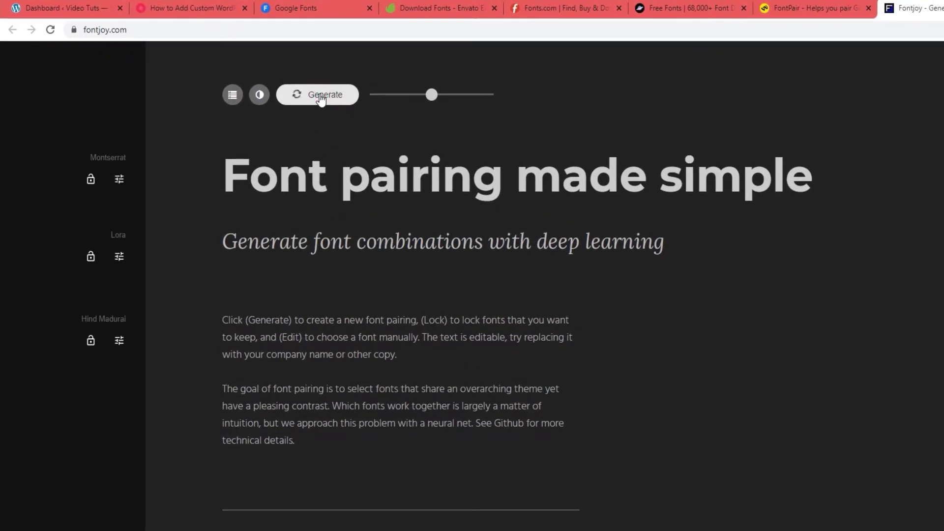
click(321, 95)
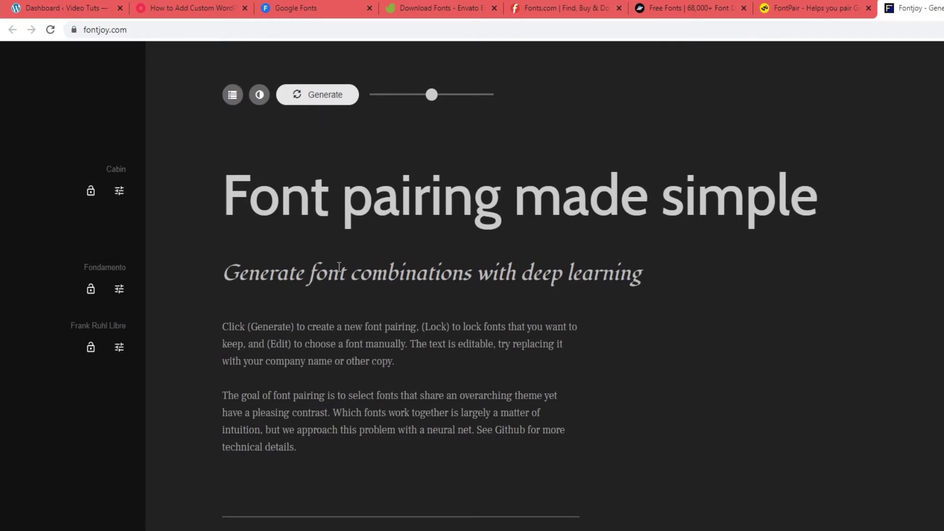
click(90, 289)
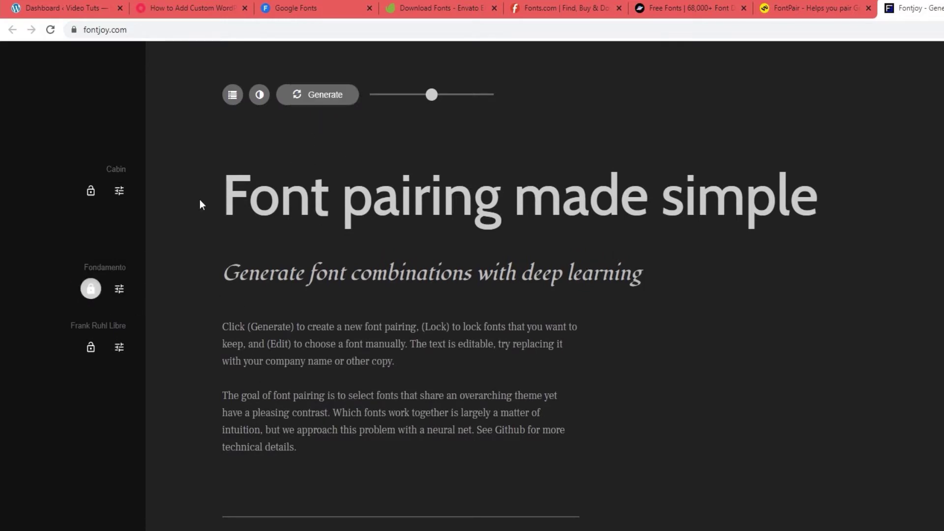
click(301, 104)
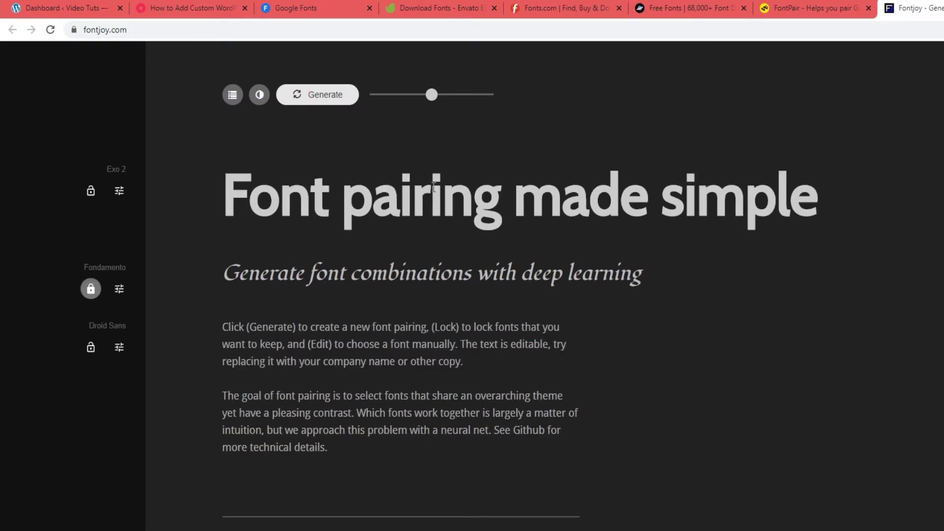
- Lock the Droid Sans body font and regenerate headings until Martel Sans appears
click(91, 347)
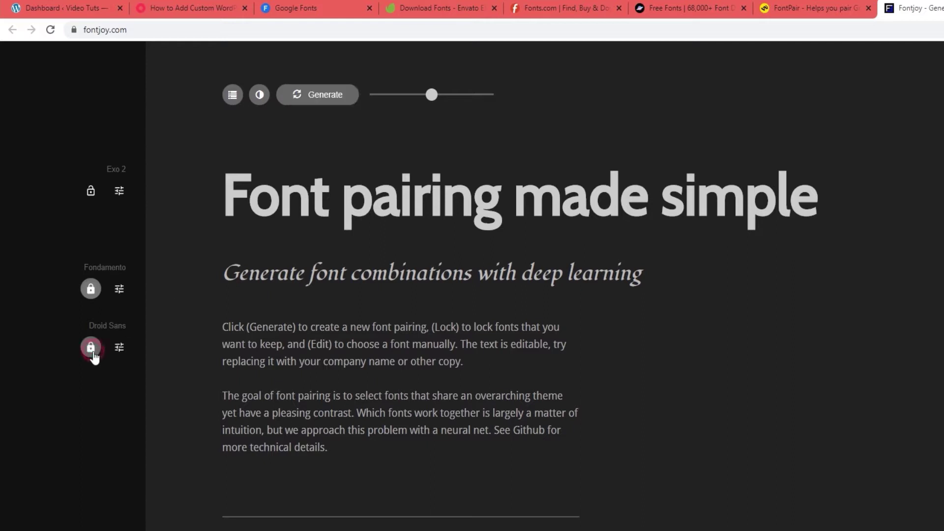
click(311, 95)
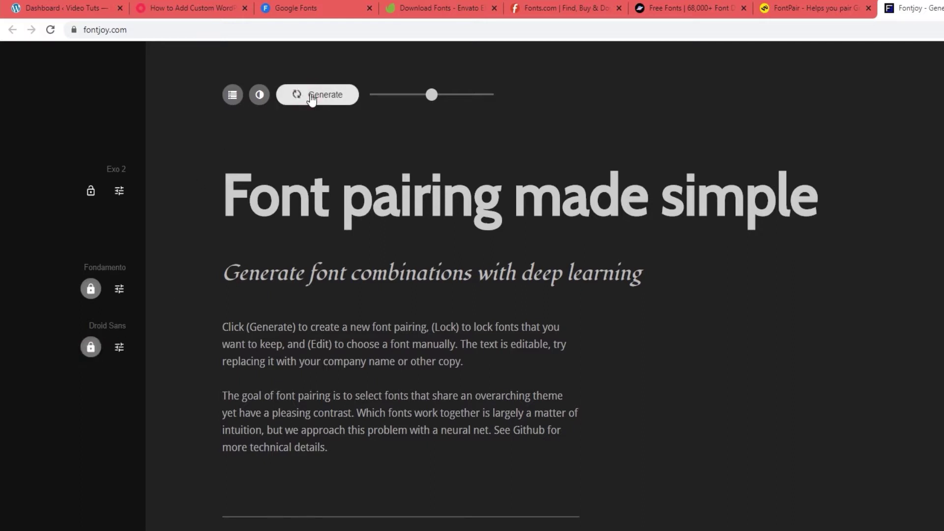
click(312, 96)
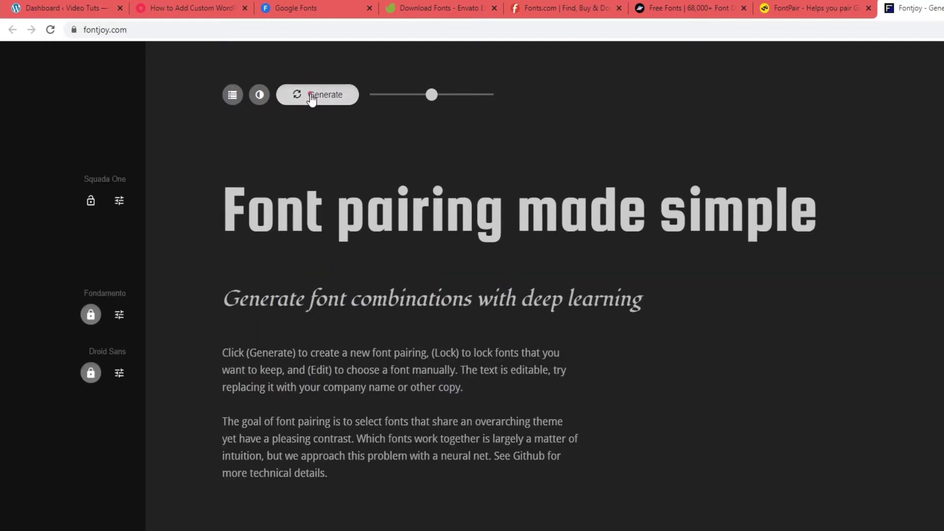
click(312, 98)
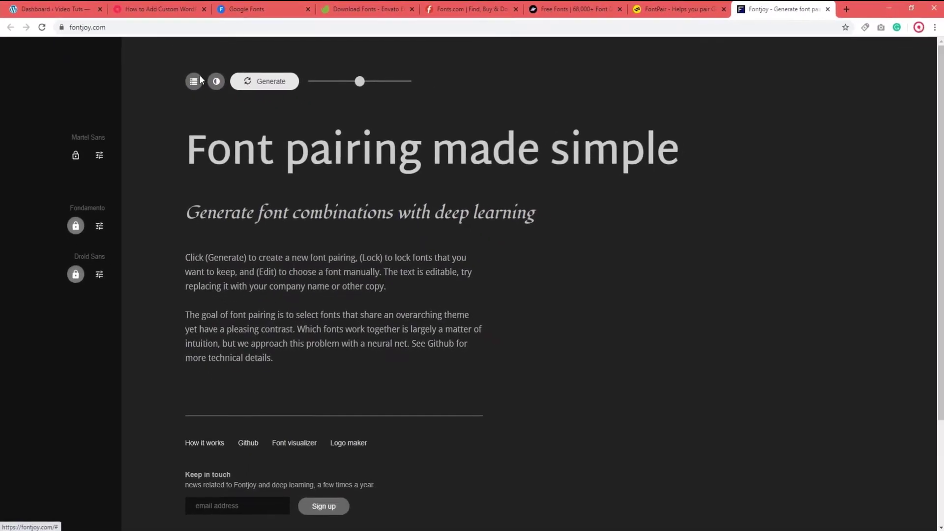
click(69, 11)
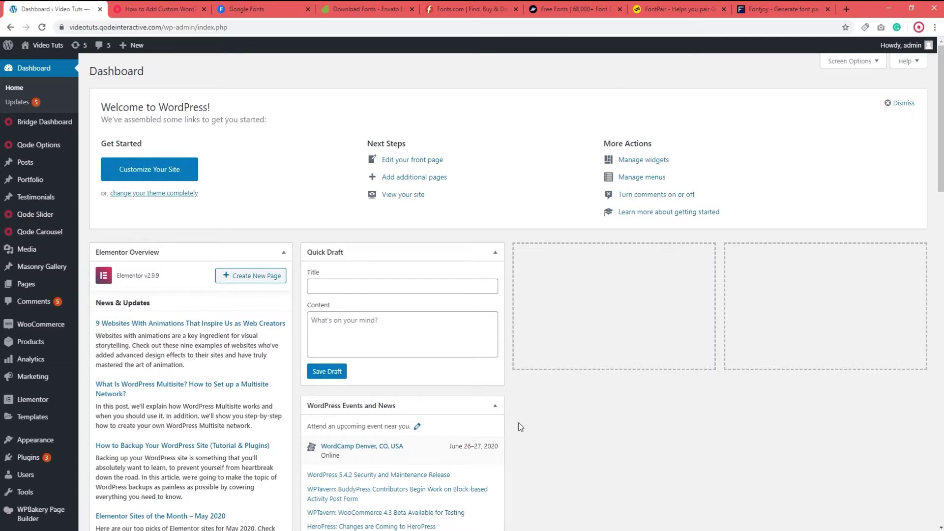
mouse_move(68, 146)
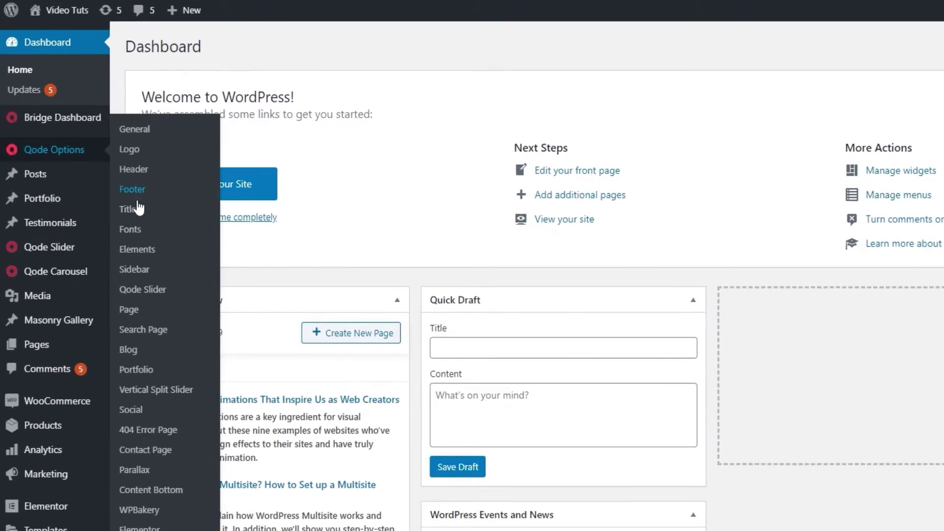
click(125, 221)
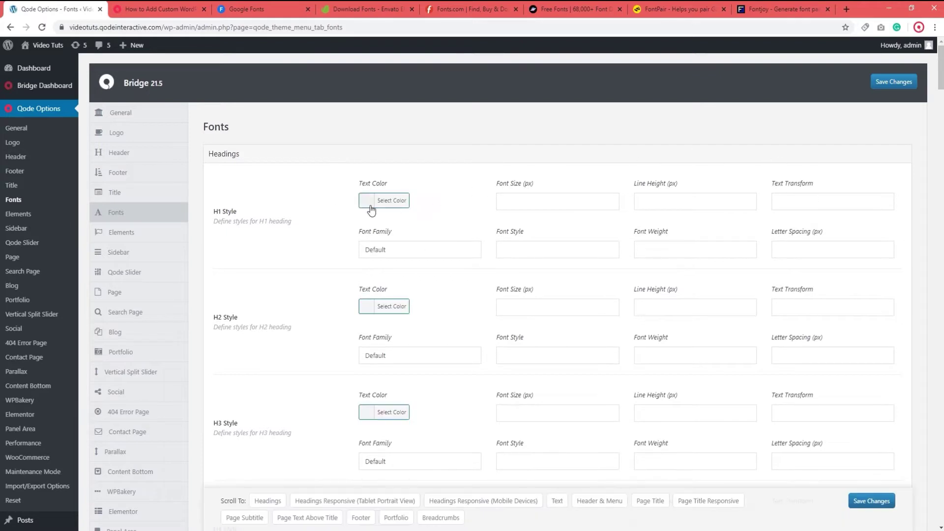
click(371, 210)
click(369, 206)
click(650, 206)
click(419, 249)
scroll(414, 305, down, 3)
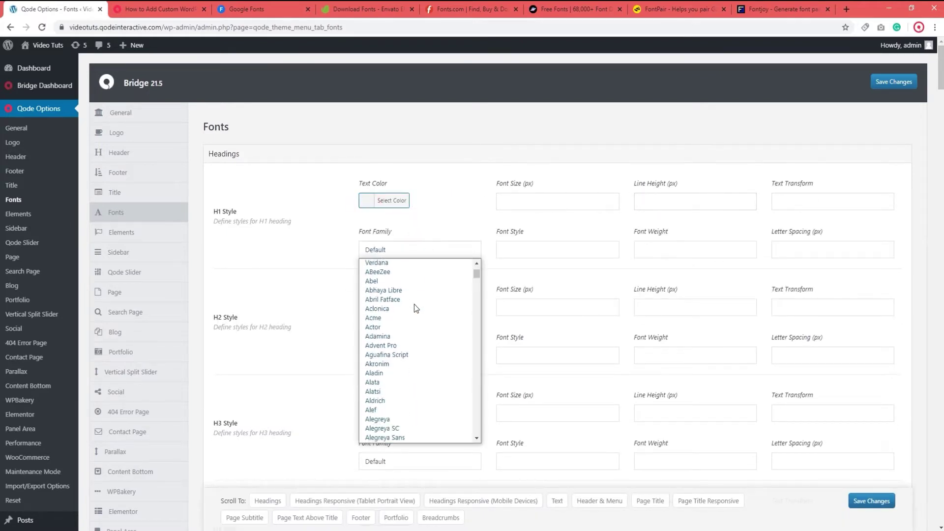
scroll(414, 314, down, 15)
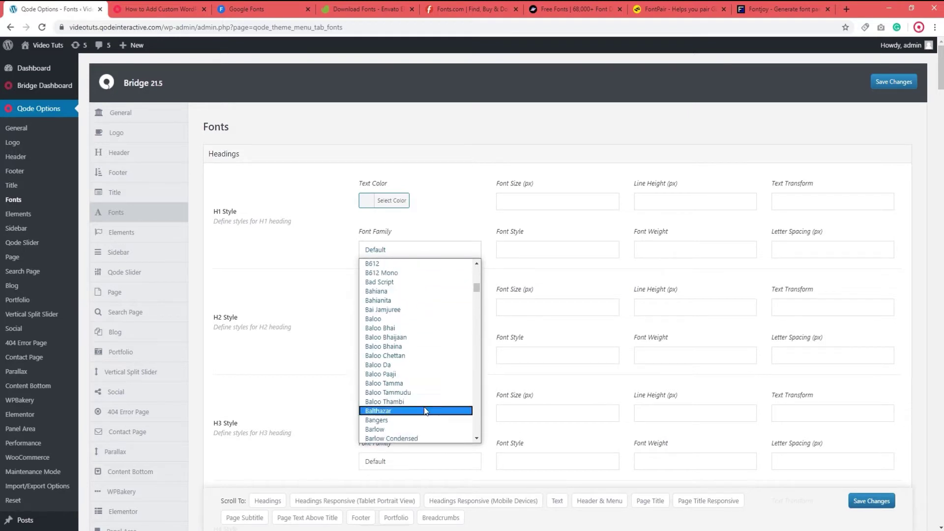
scroll(422, 374, down, 10)
click(453, 205)
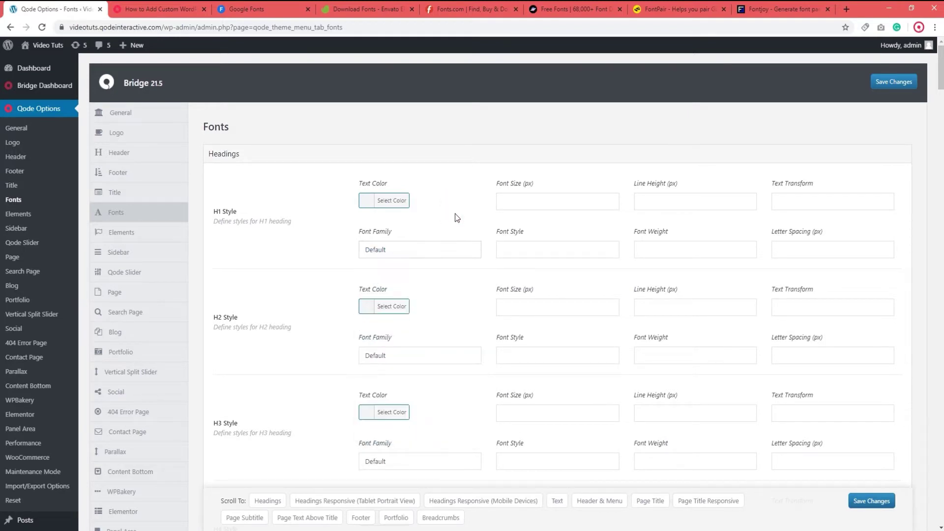
click(56, 68)
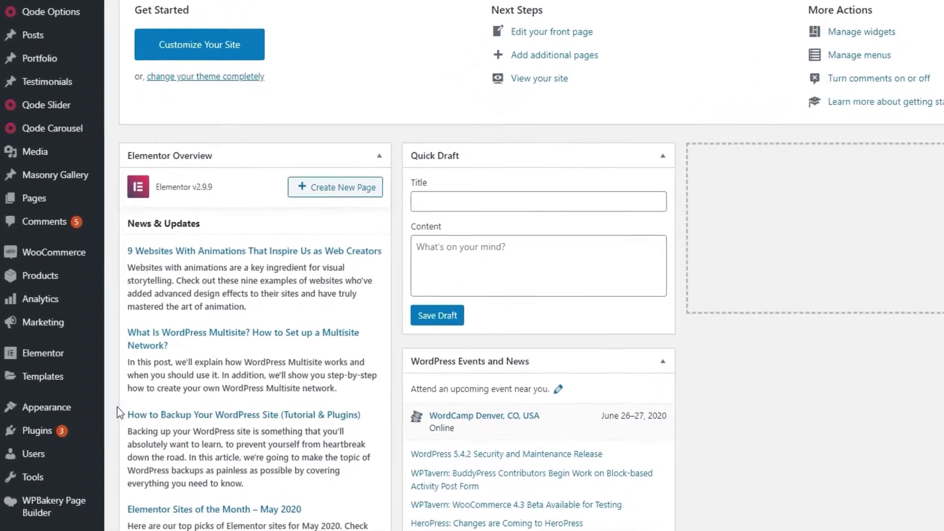
- Search Plugins > Add New for 'Google Fonts Typog' and find it already active
mouse_move(49, 459)
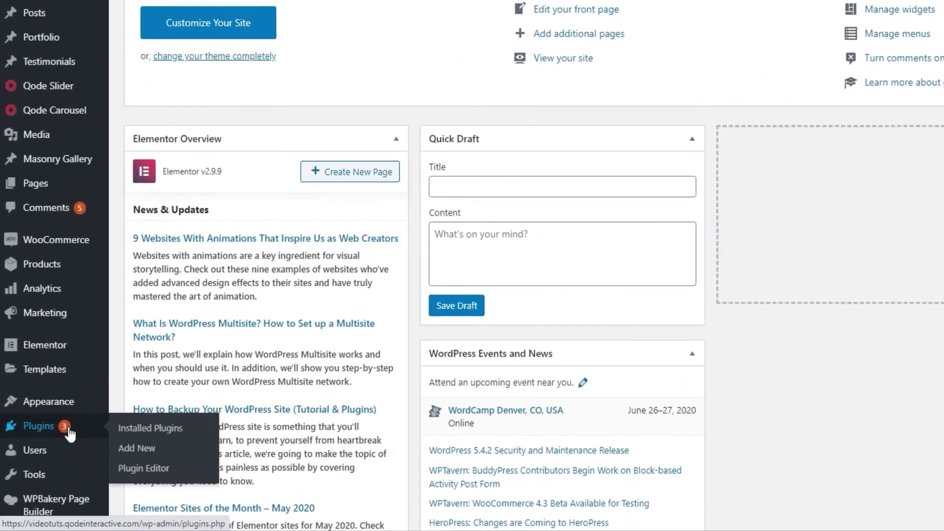
click(134, 448)
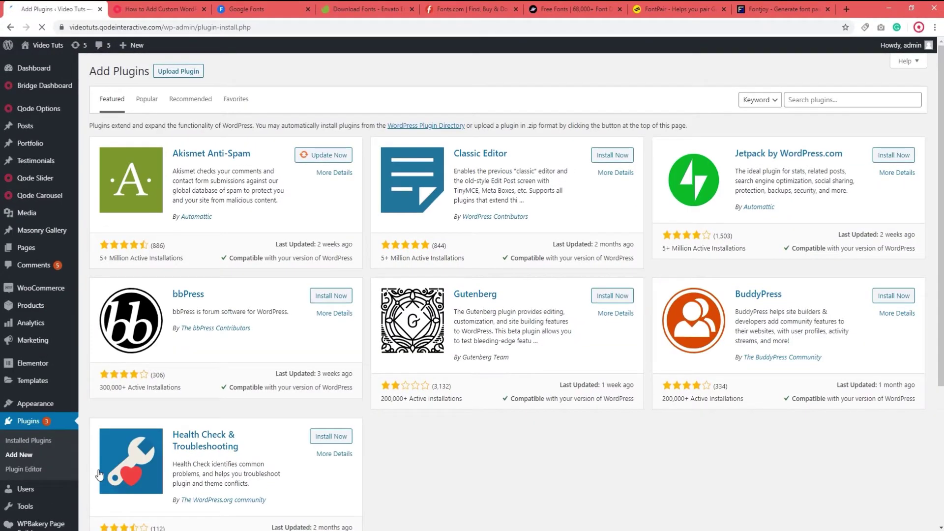
click(856, 100)
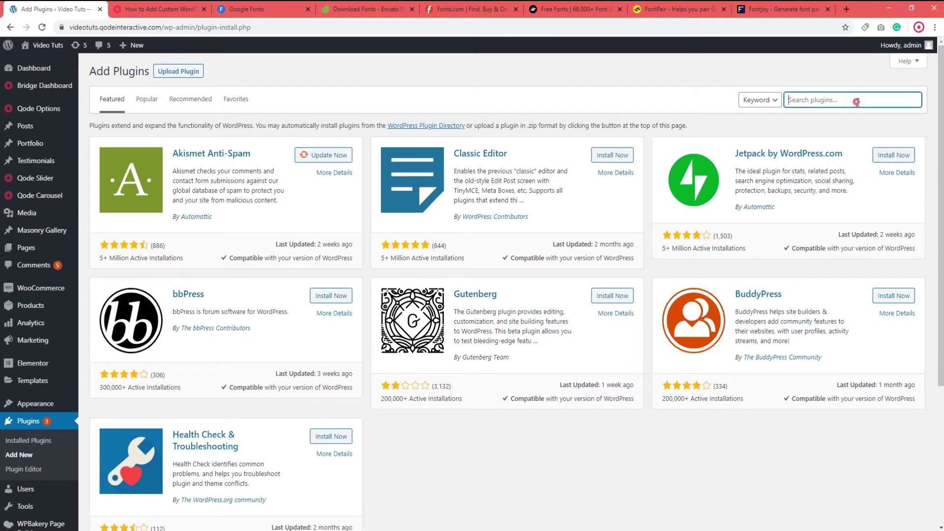
text(Google Fonts Typog)
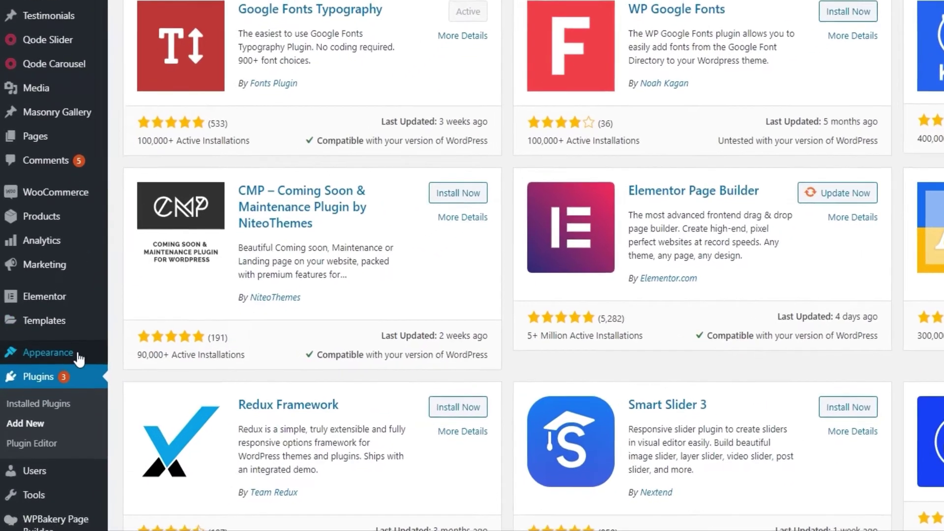
mouse_move(77, 359)
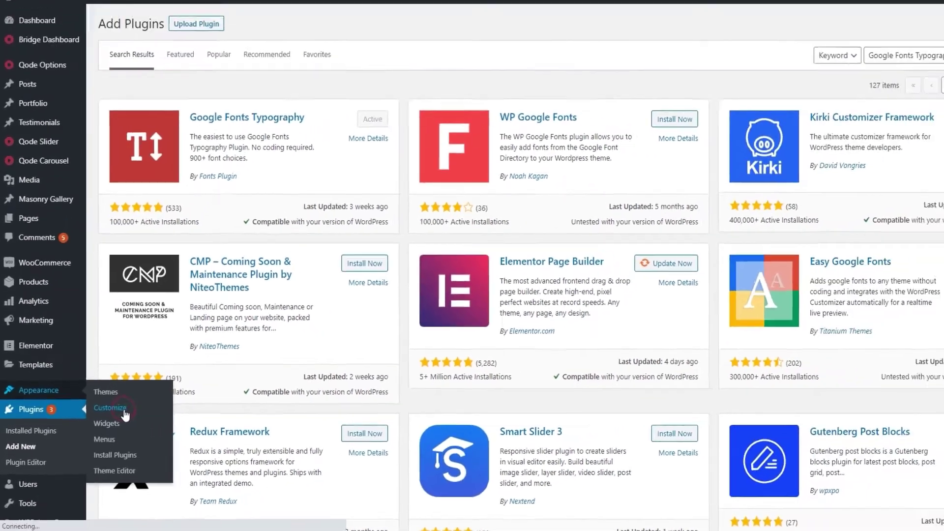
click(142, 375)
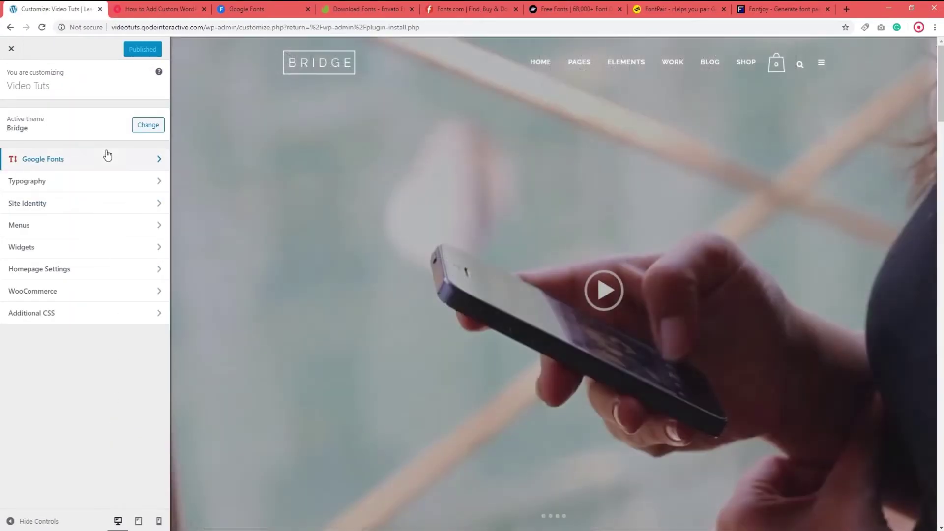
- In Google Fonts Basic Settings, inspect the base, headings and buttons/inputs font lists
click(105, 155)
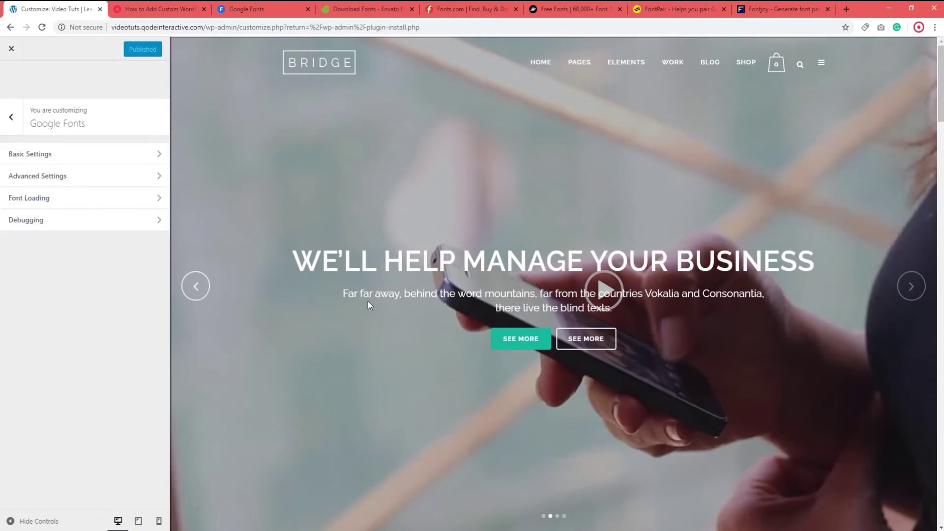
scroll(371, 299, down, 5)
scroll(374, 300, down, 4)
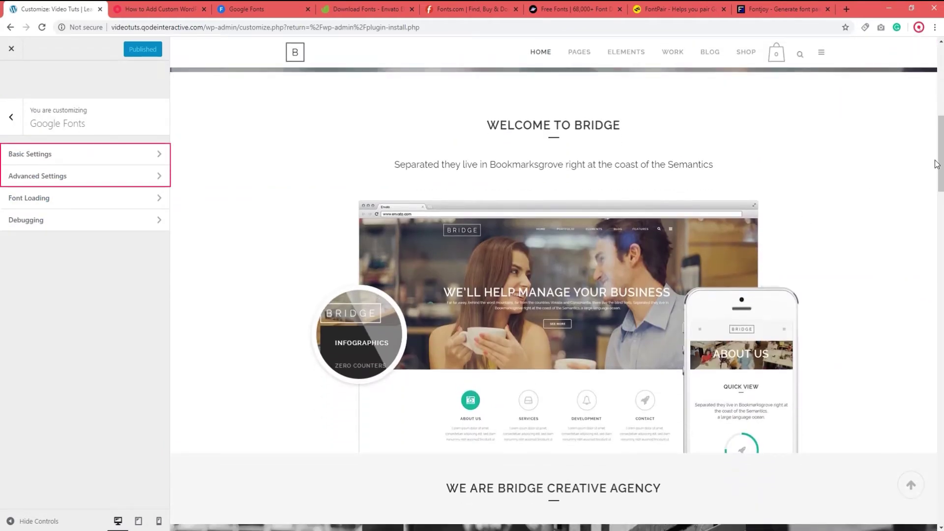
drag(939, 162, 939, 167)
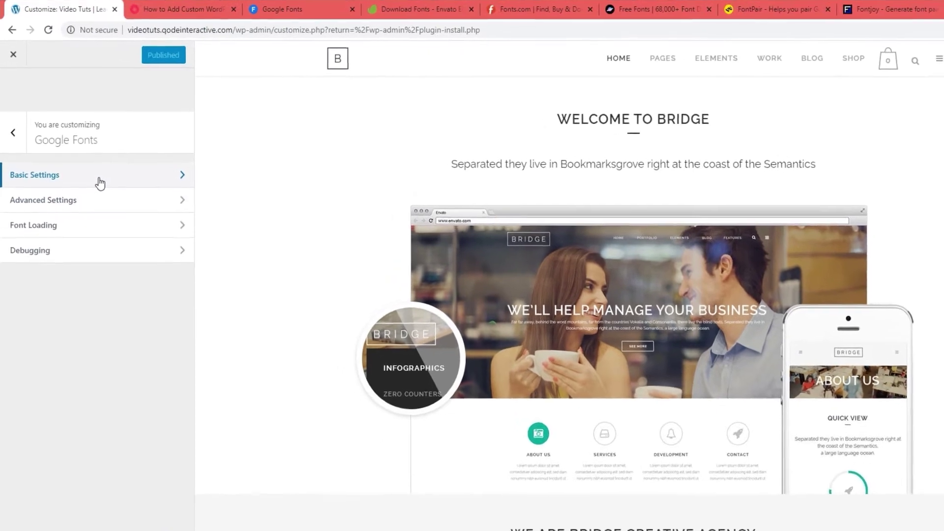
click(100, 178)
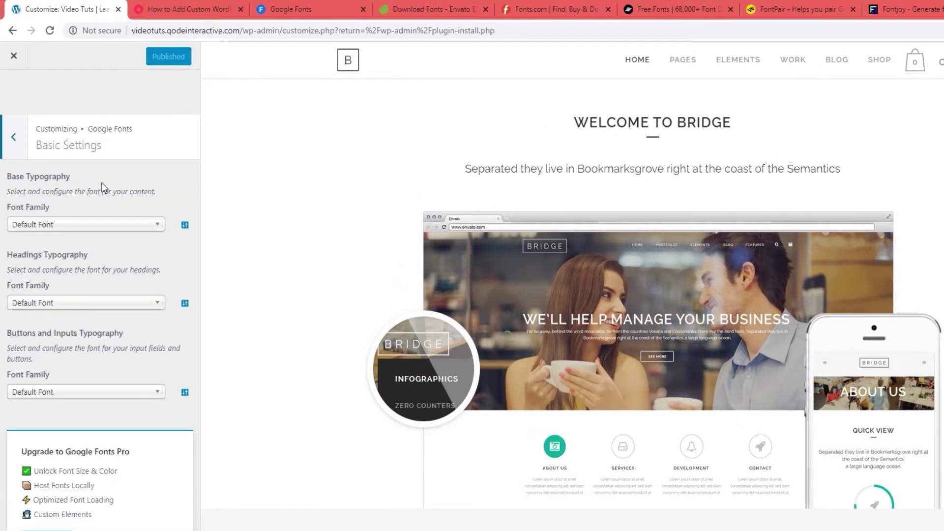
click(113, 222)
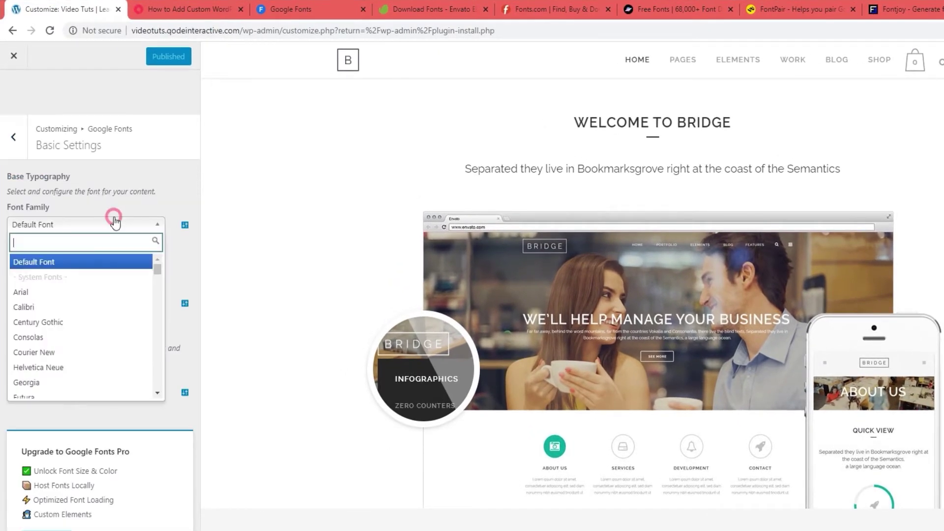
click(114, 222)
click(113, 300)
click(114, 301)
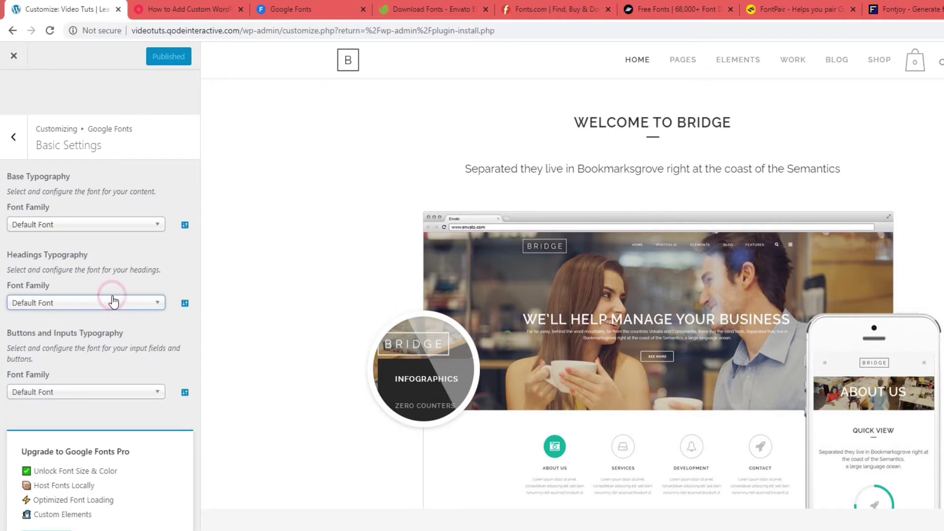
click(112, 389)
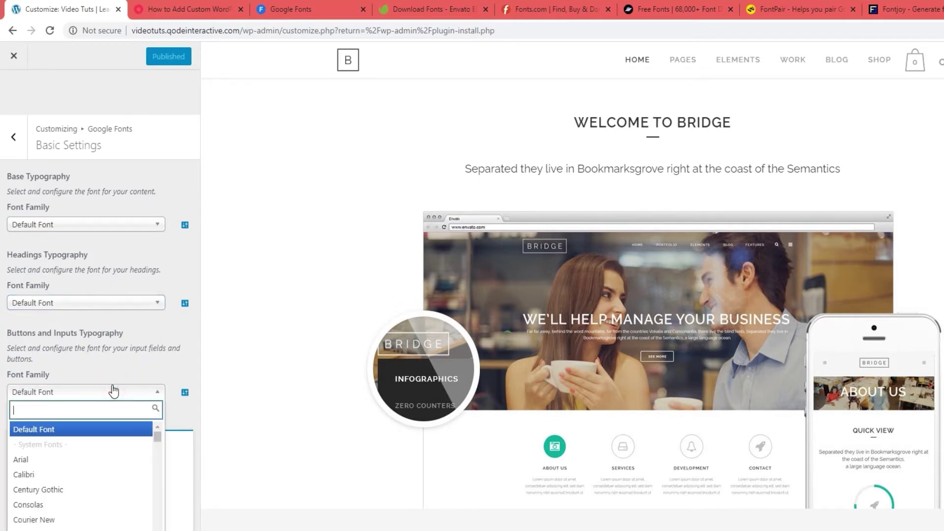
click(114, 391)
- Choose Aguafina Script as the Base Typography font and check the preview
click(101, 227)
scroll(98, 305, down, 2)
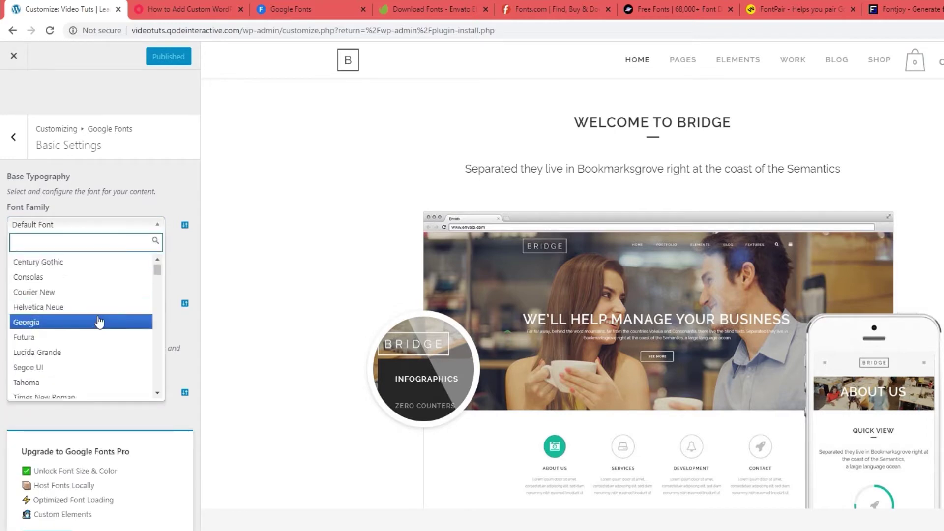
scroll(99, 321, down, 4)
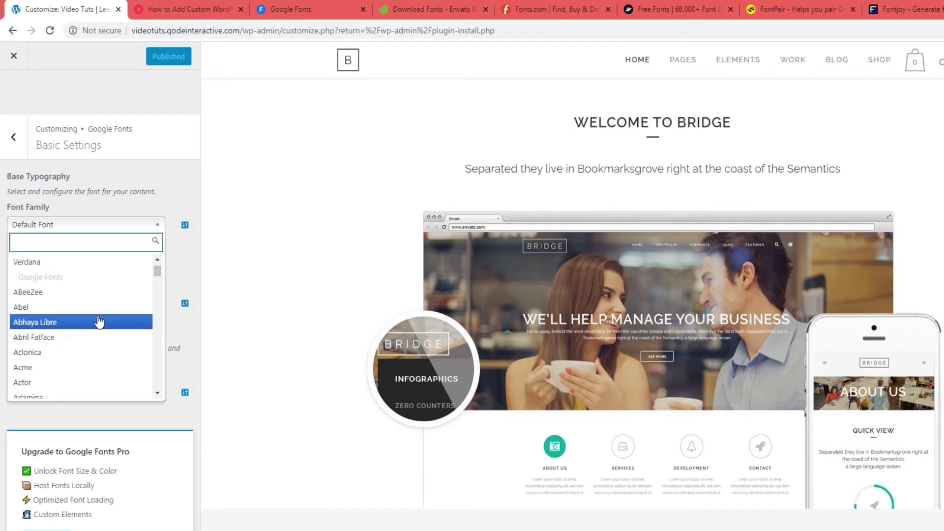
scroll(99, 322, down, 2)
click(99, 362)
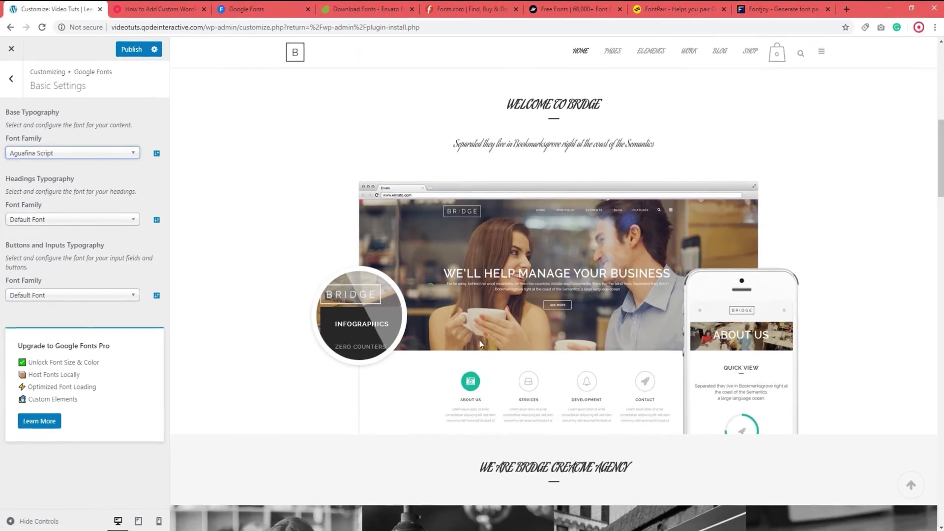
scroll(506, 345, down, 15)
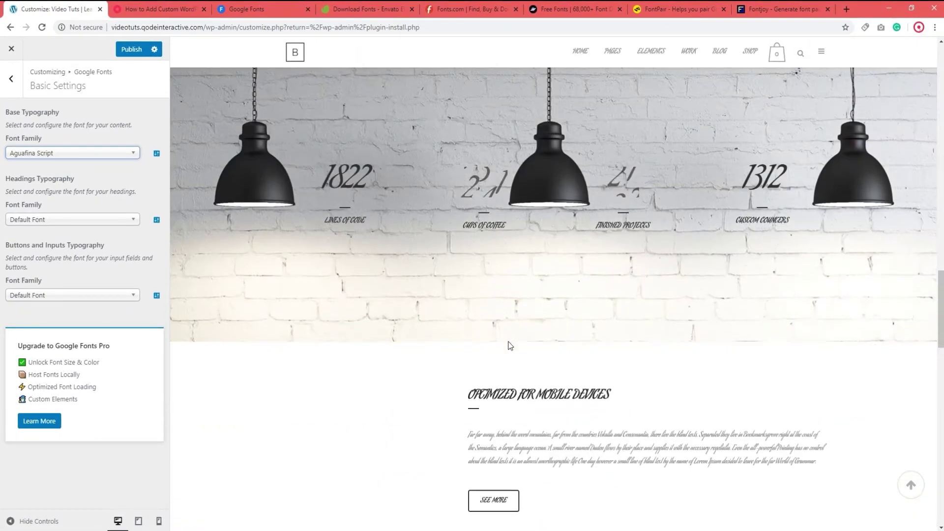
scroll(510, 346, down, 4)
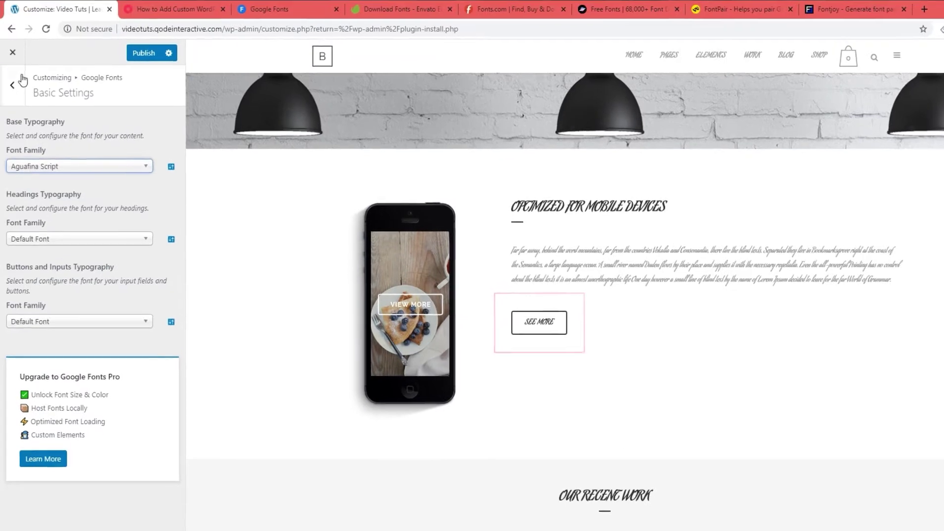
click(14, 77)
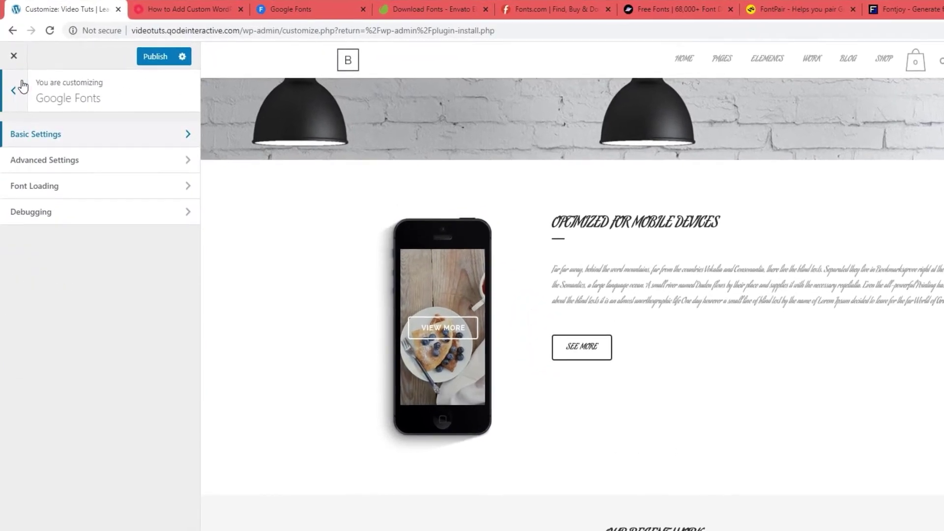
- In Advanced Settings, review the Branding, Navigation and Content font options
click(91, 159)
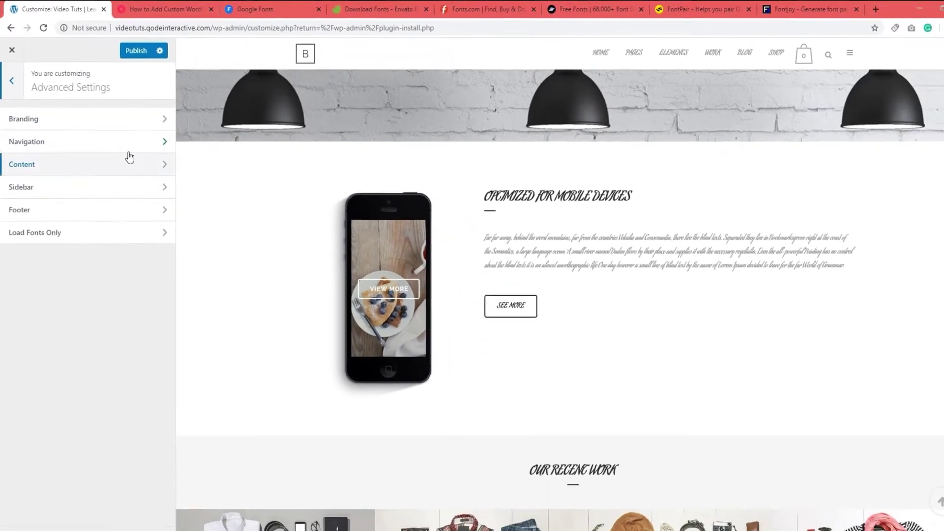
click(48, 120)
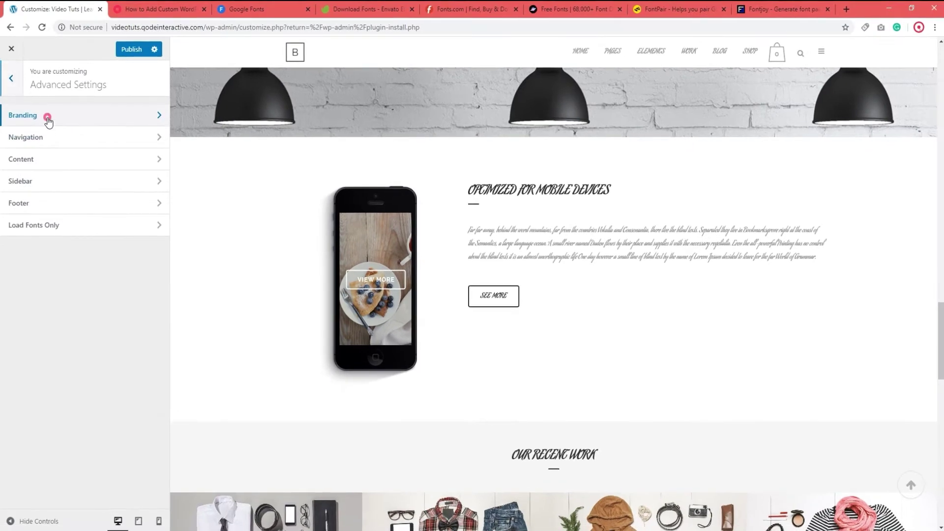
click(17, 80)
click(38, 138)
click(18, 81)
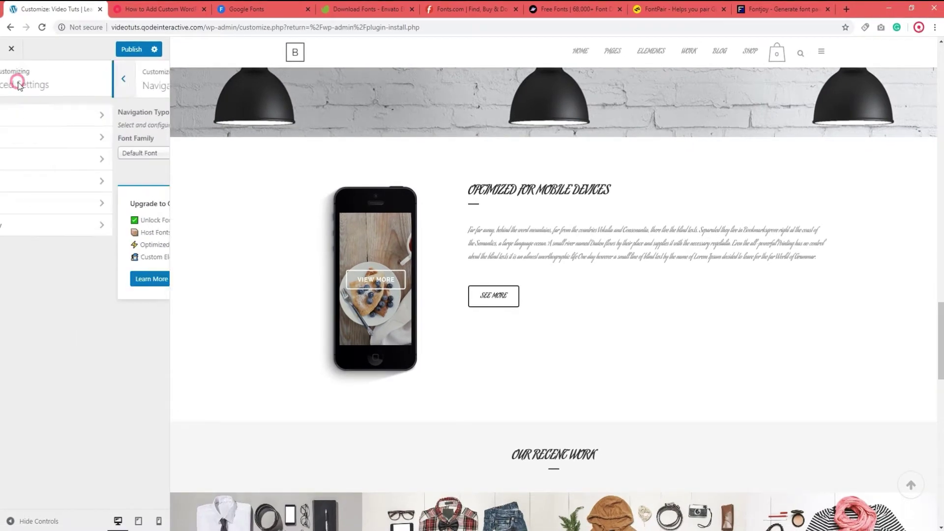
click(47, 159)
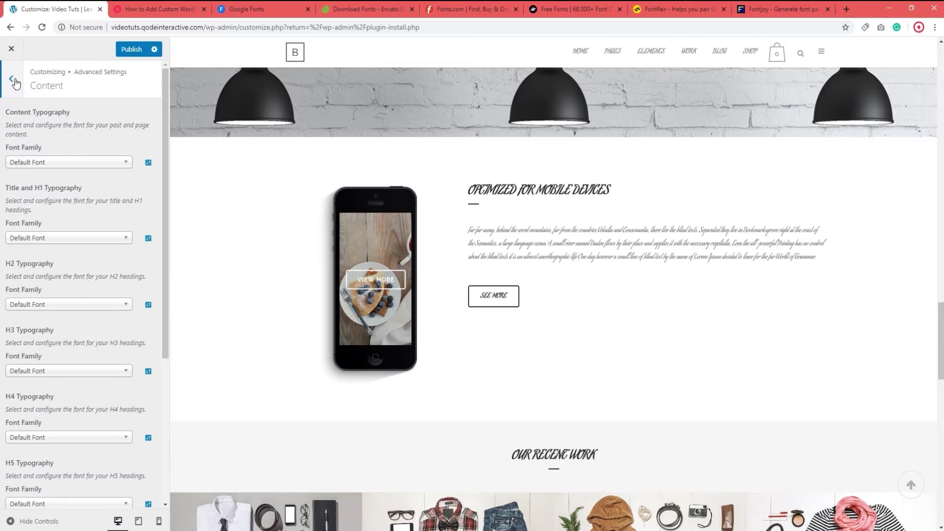
click(15, 82)
- Review the Footer and Load Fonts Only options, ending on the Footer section
click(55, 206)
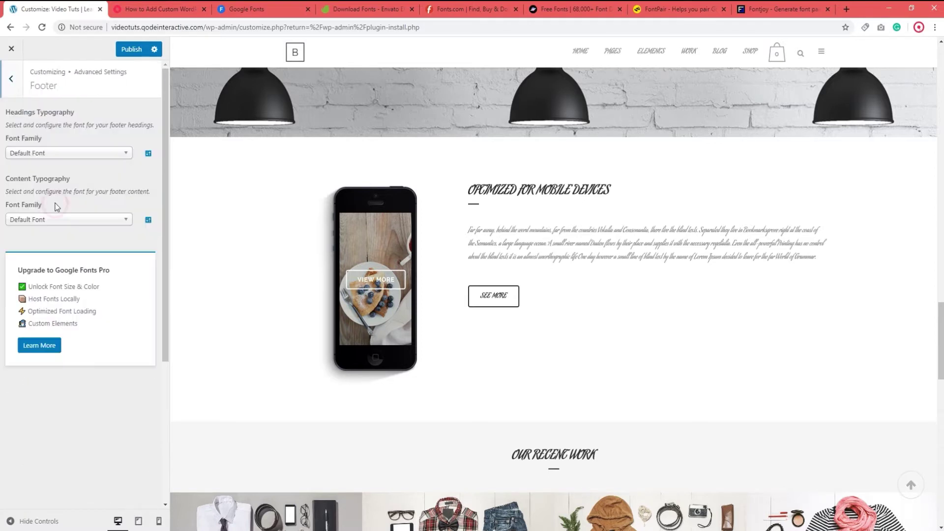
click(12, 80)
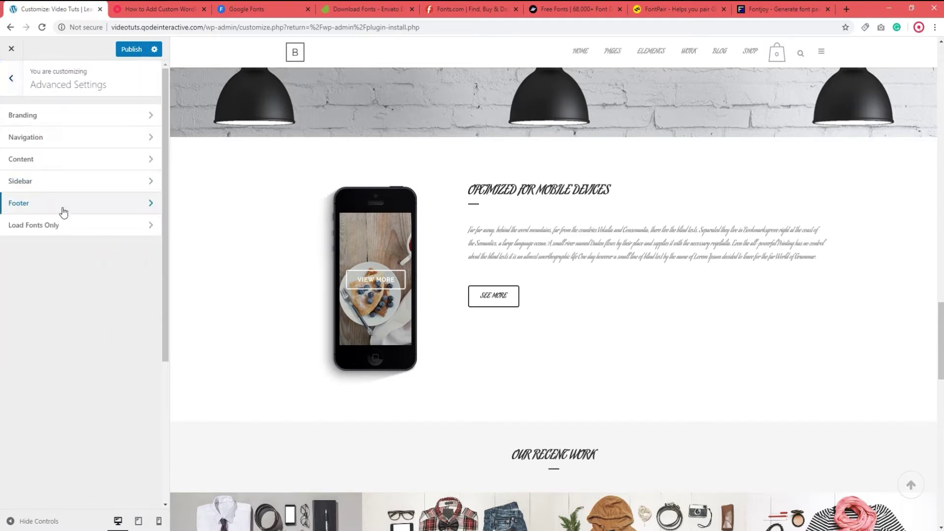
click(63, 221)
click(15, 90)
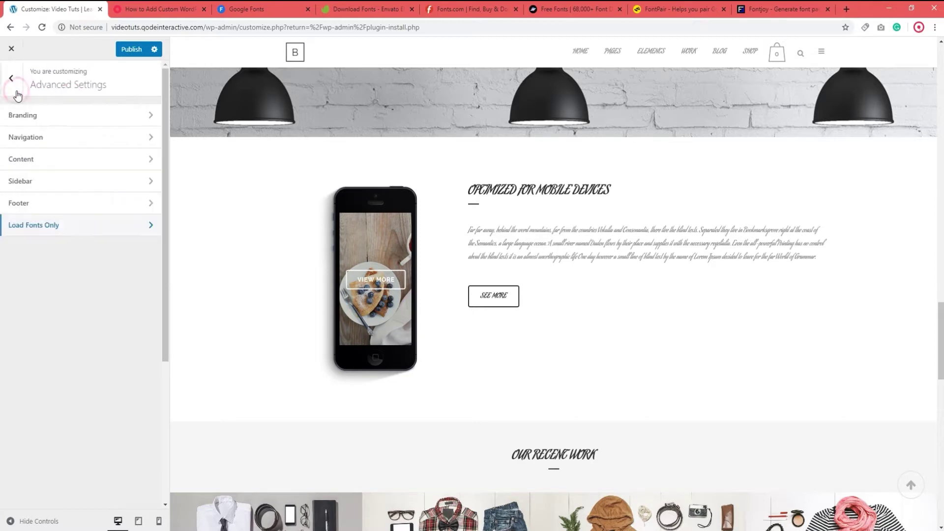
click(59, 204)
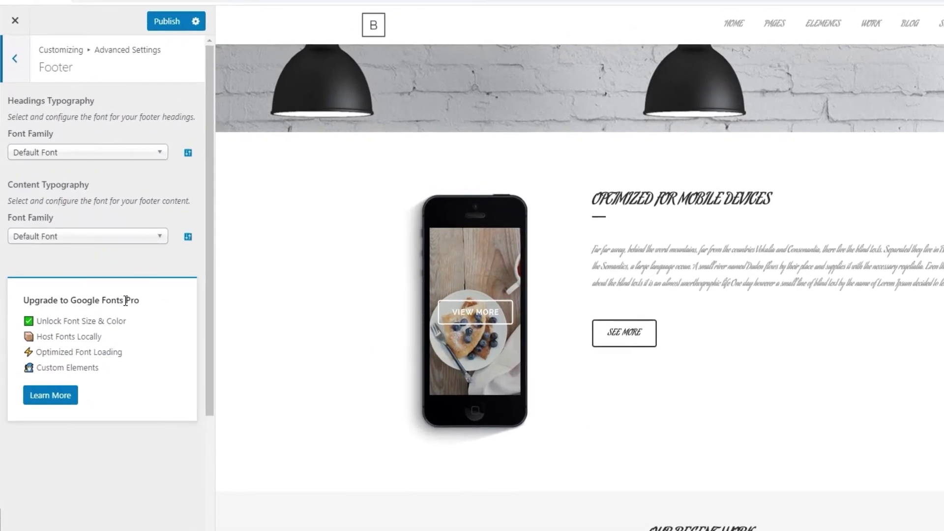
drag(24, 304, 141, 306)
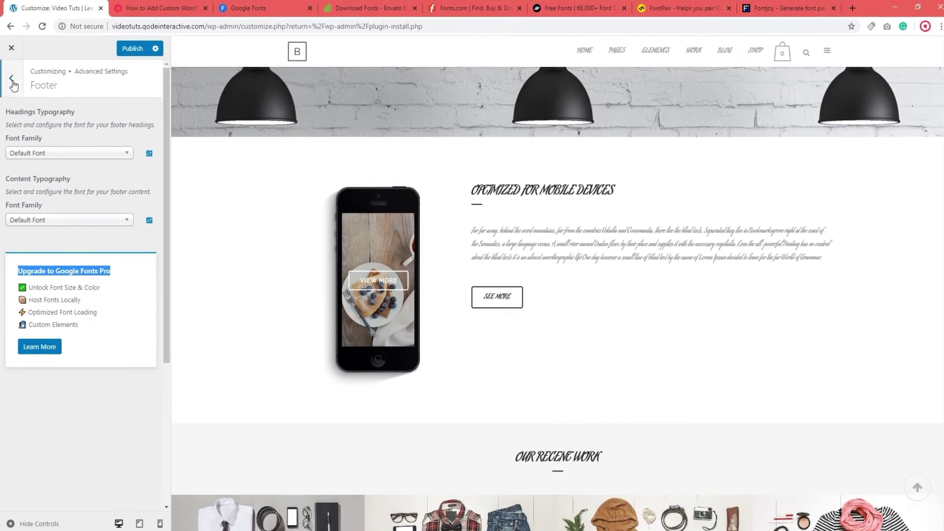
- Close the Customizer and discard the unsaved font changes
click(16, 55)
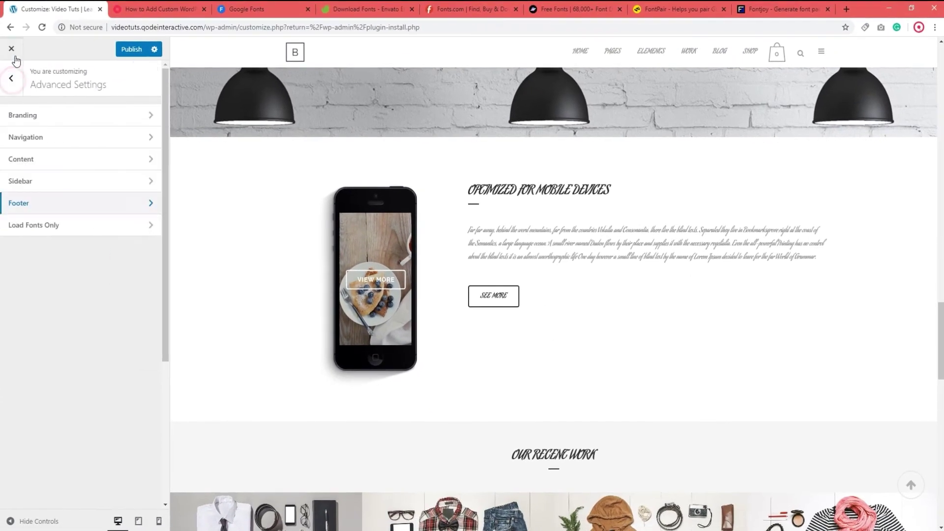
click(12, 49)
click(513, 96)
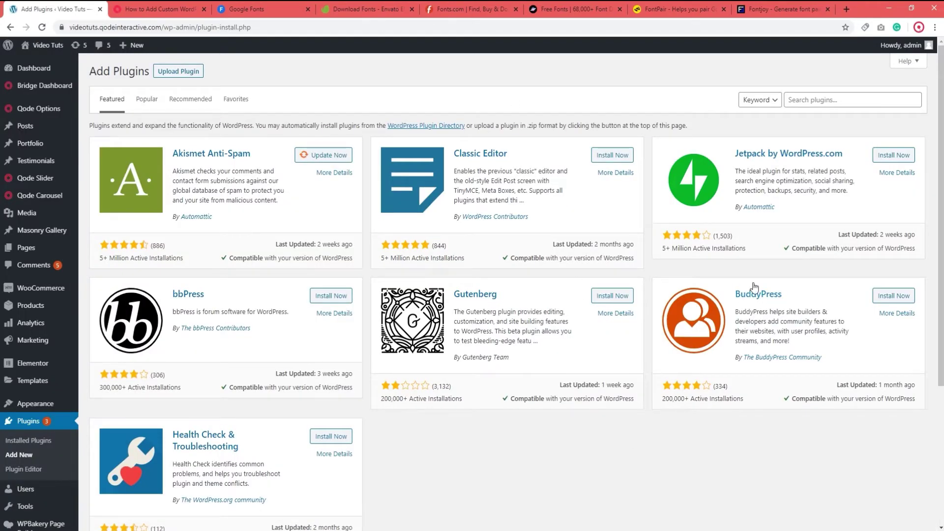
- Search plugins for Easy Google Fonts, then reopen the Customizer and dismiss the autosave notice
click(805, 99)
key(Down)
key(Down)
key(Return)
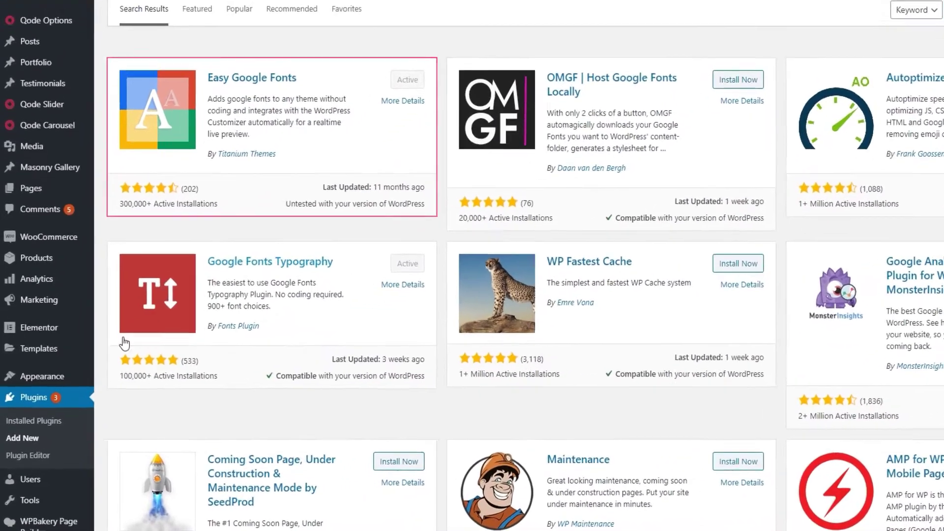
mouse_move(77, 408)
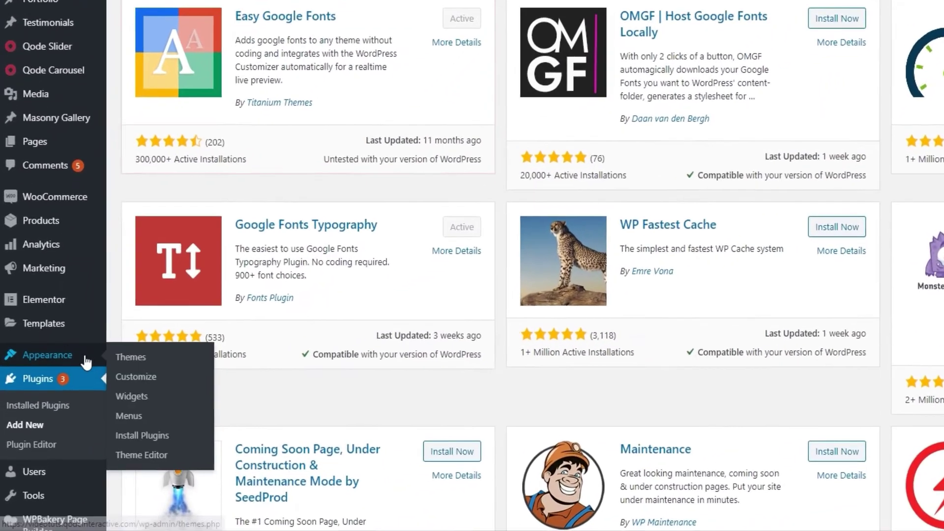
click(147, 372)
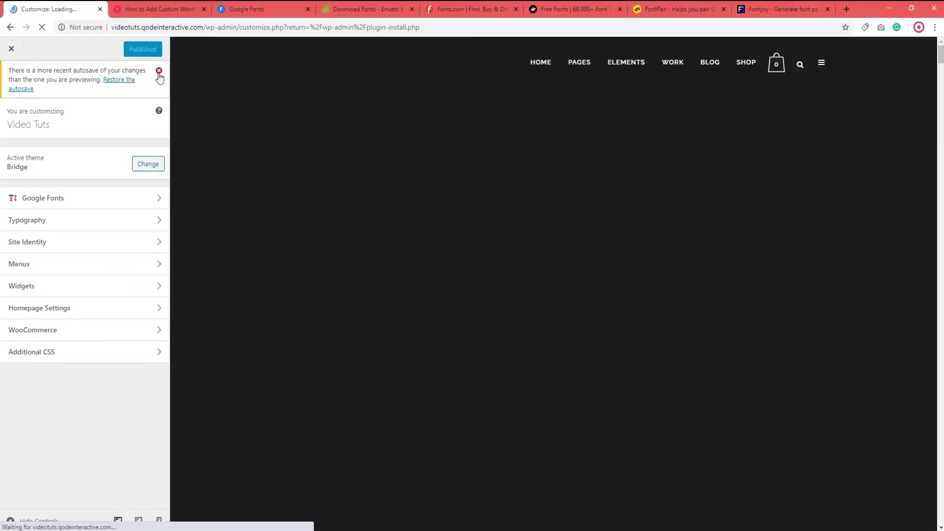
click(159, 71)
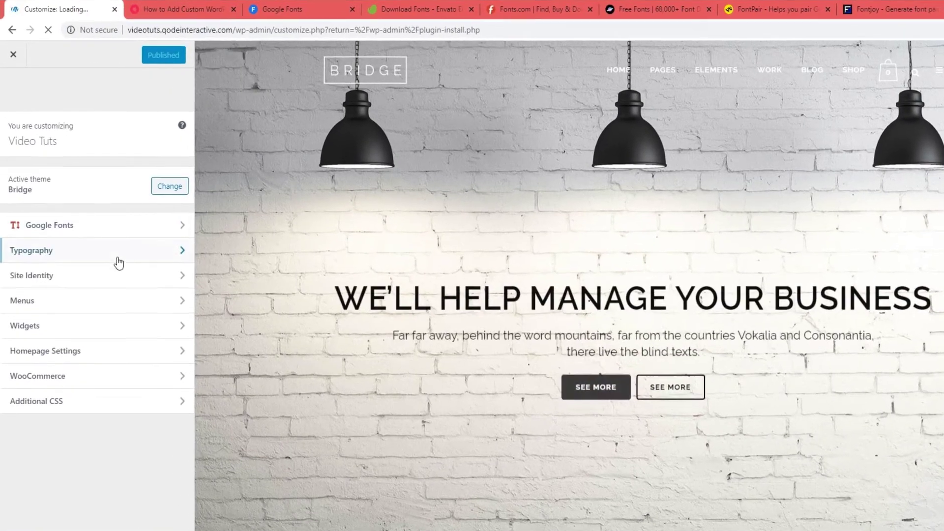
- Go to Typography > Default Typography and edit the Paragraphs font
click(119, 263)
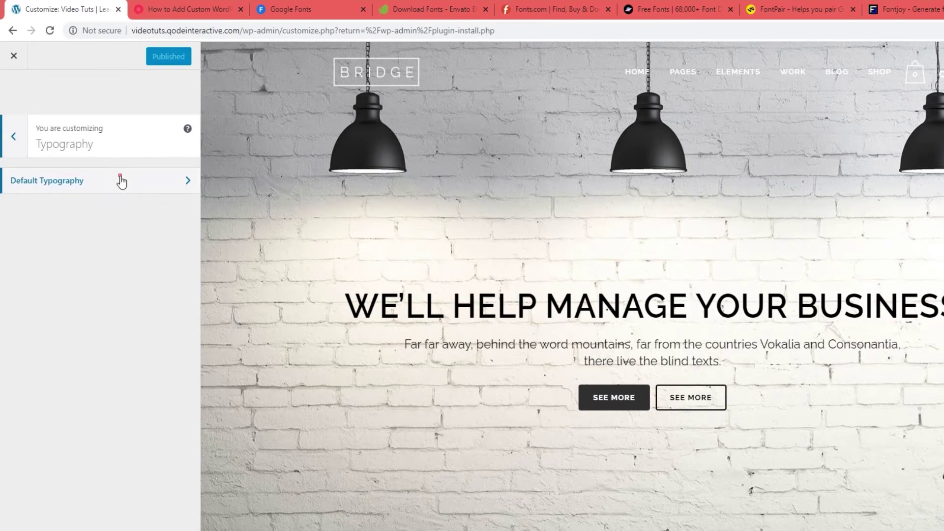
click(116, 176)
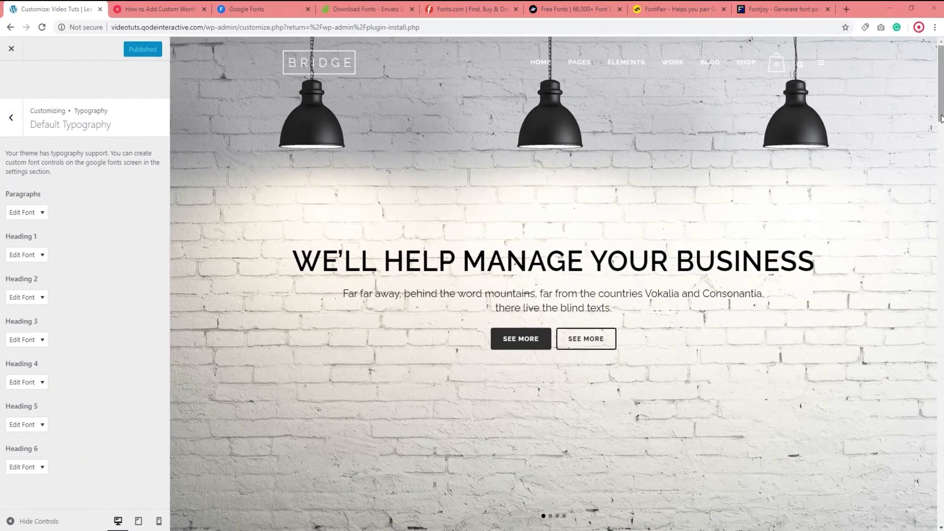
scroll(940, 158, down, 3)
drag(940, 157, 939, 295)
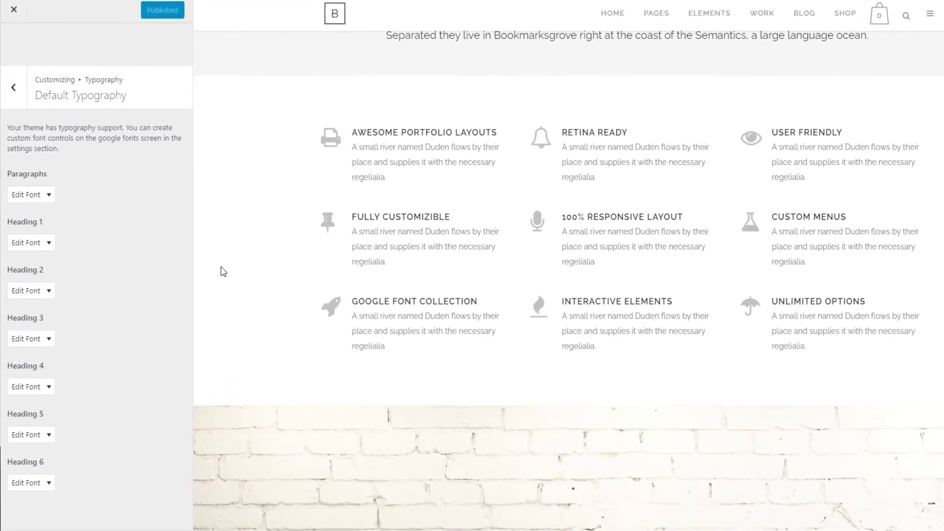
click(47, 197)
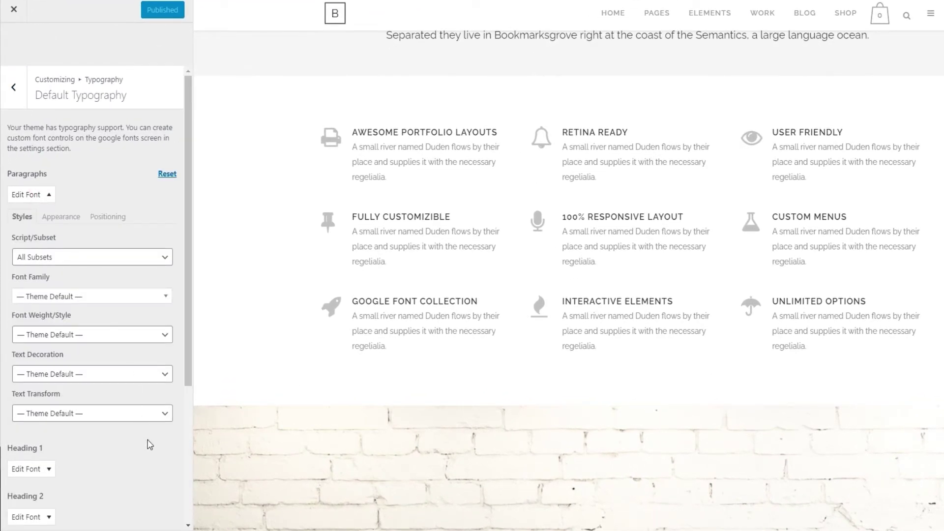
- Browse the Paragraphs Appearance and Positioning tabs, then view the Styles text transform choices
click(55, 223)
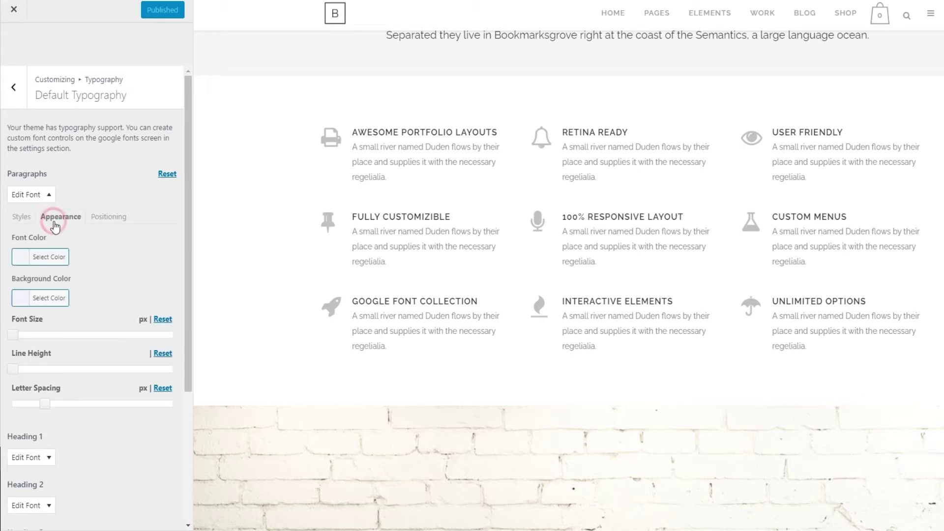
click(101, 222)
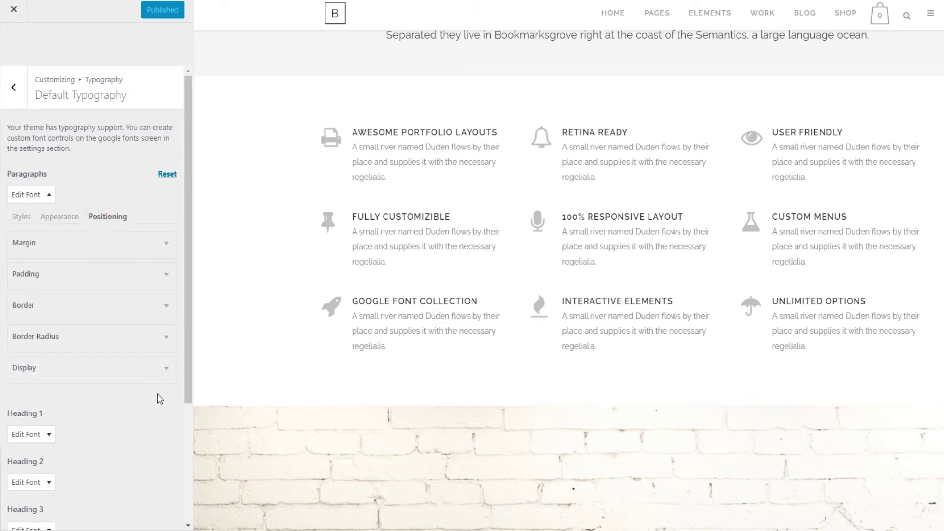
click(28, 221)
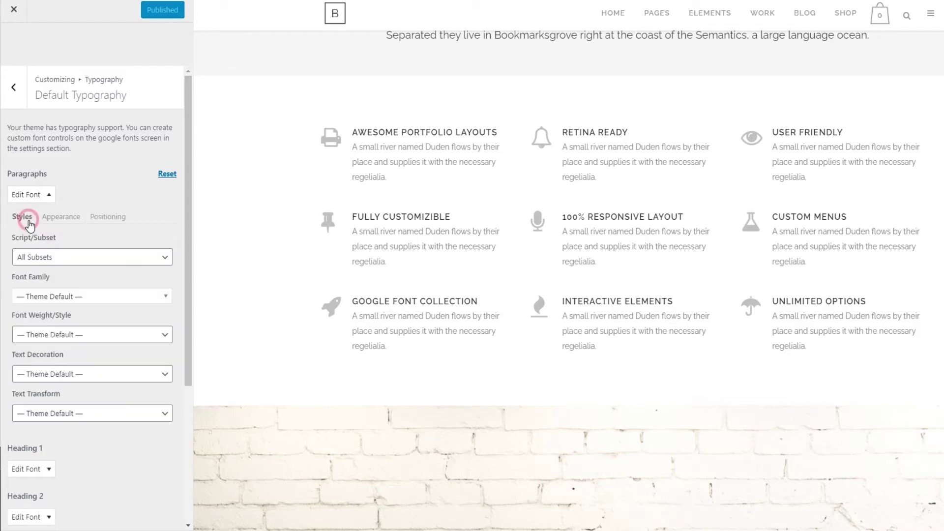
click(71, 413)
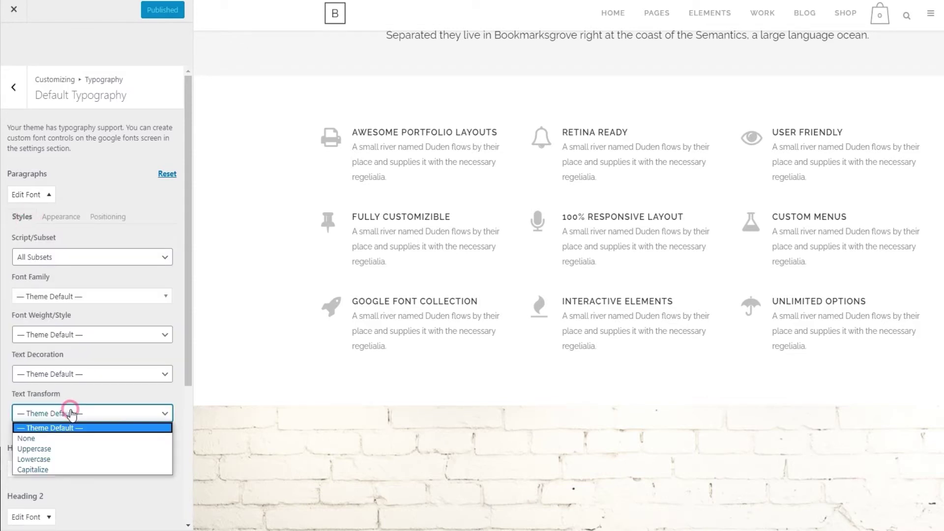
- Set Paragraphs text transform to Uppercase and font size to 16px
click(63, 448)
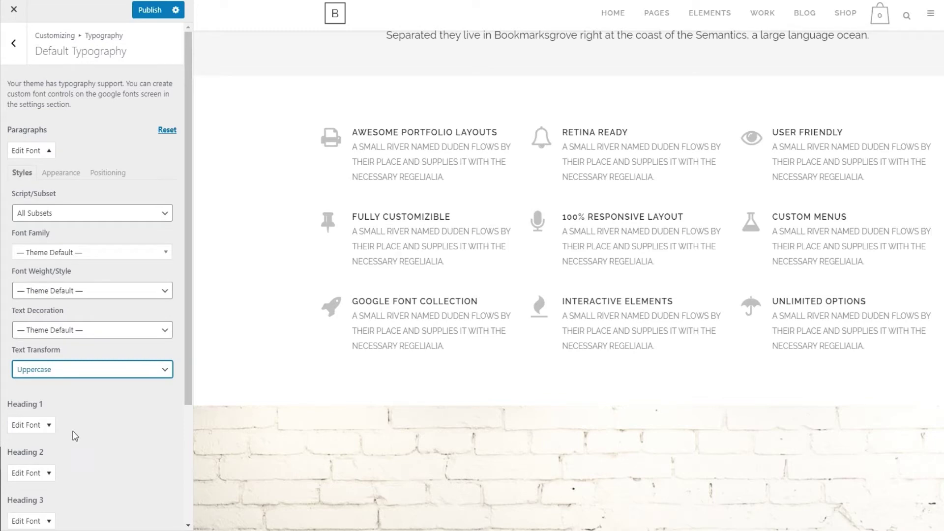
click(59, 172)
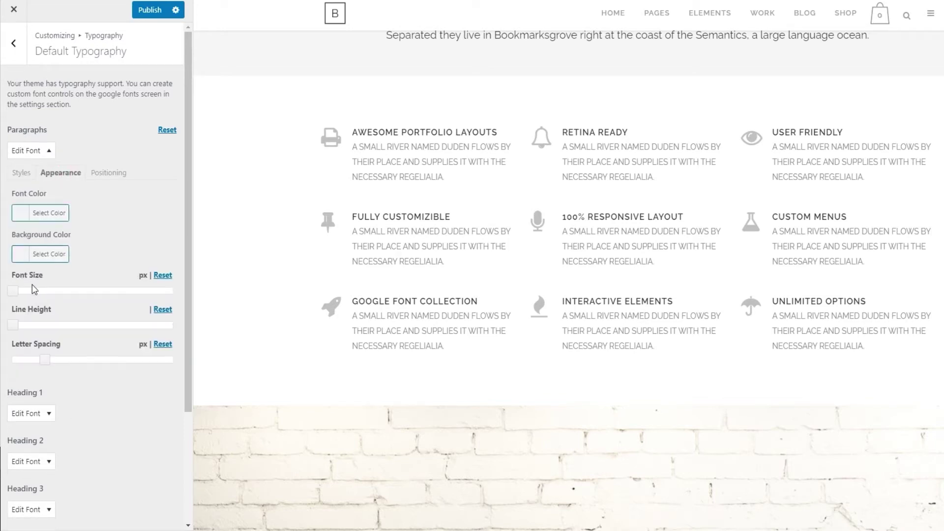
click(23, 291)
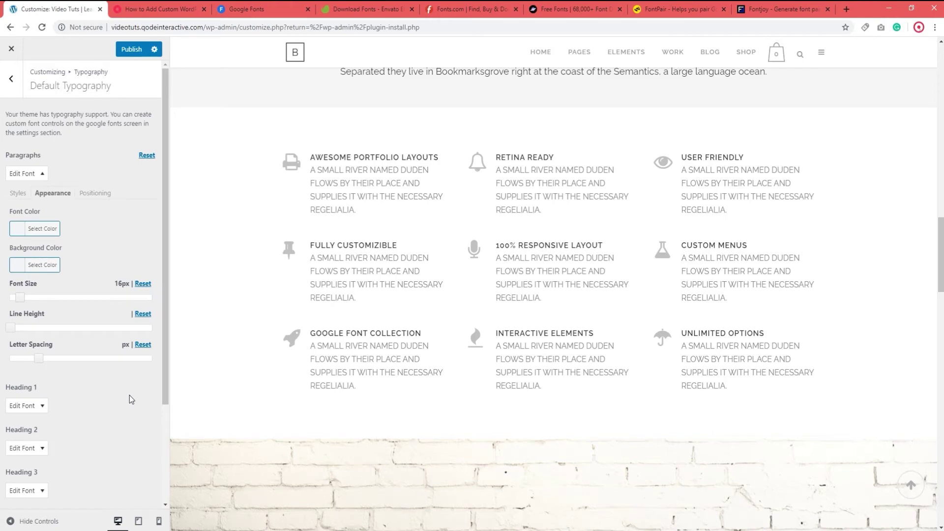
- Scroll the preview to check the capitals, then reopen the paragraph style settings
click(28, 175)
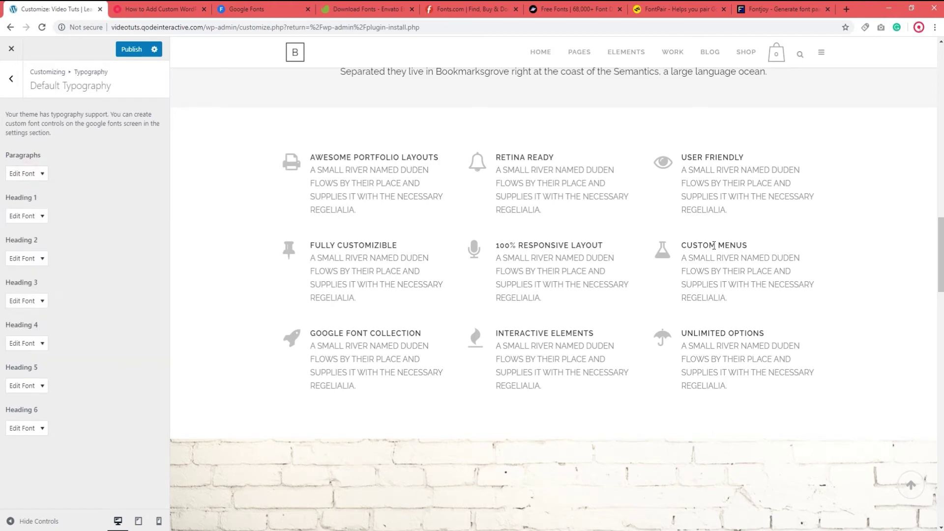
drag(941, 252, 942, 487)
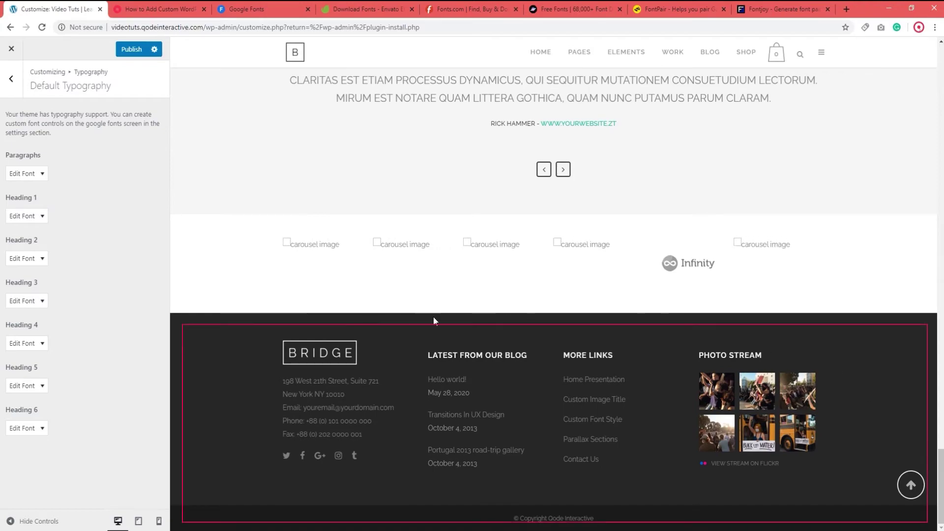
click(910, 485)
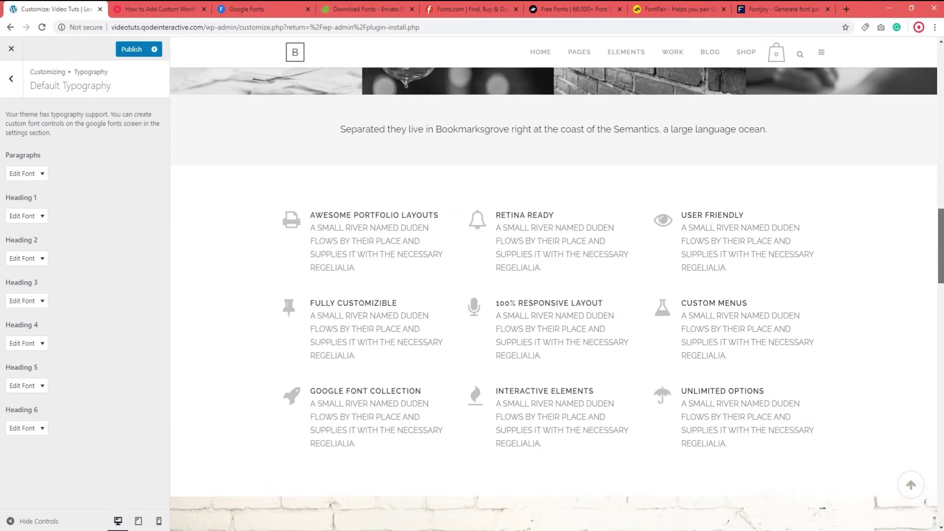
click(44, 175)
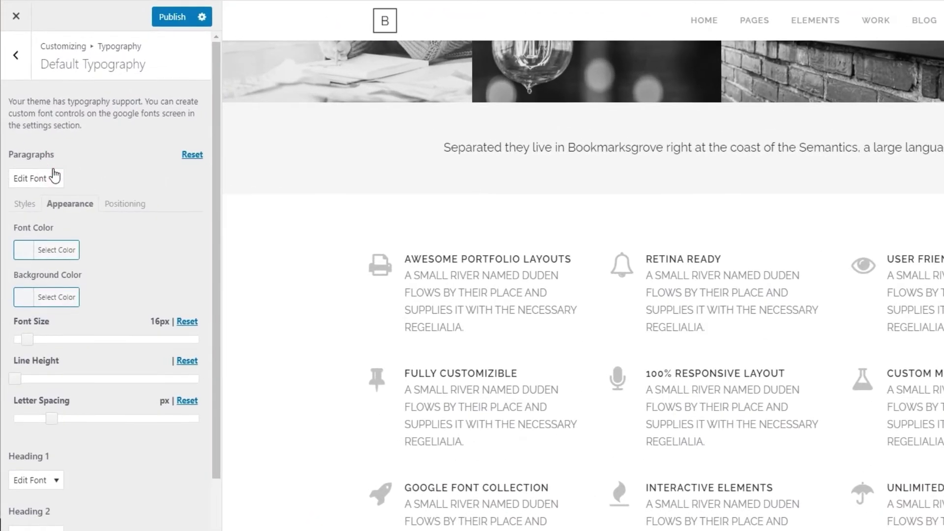
click(23, 198)
click(42, 338)
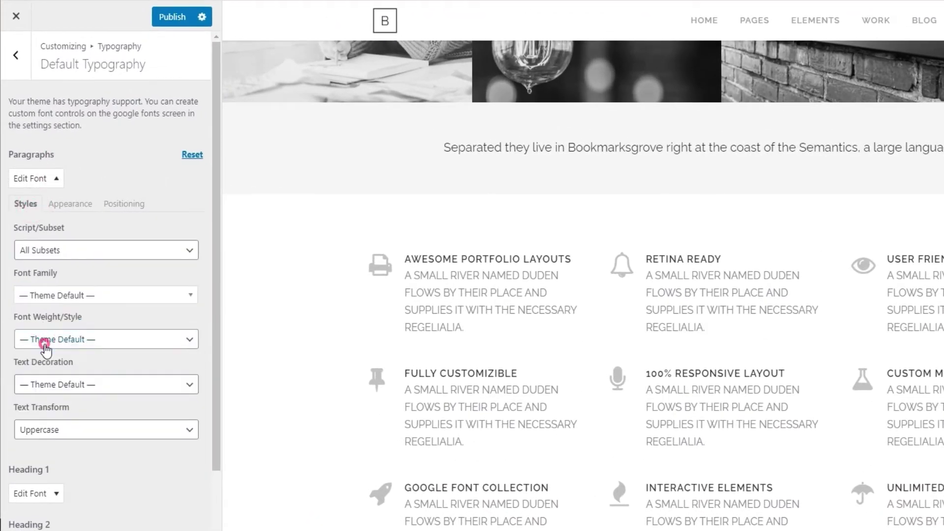
click(48, 384)
click(146, 458)
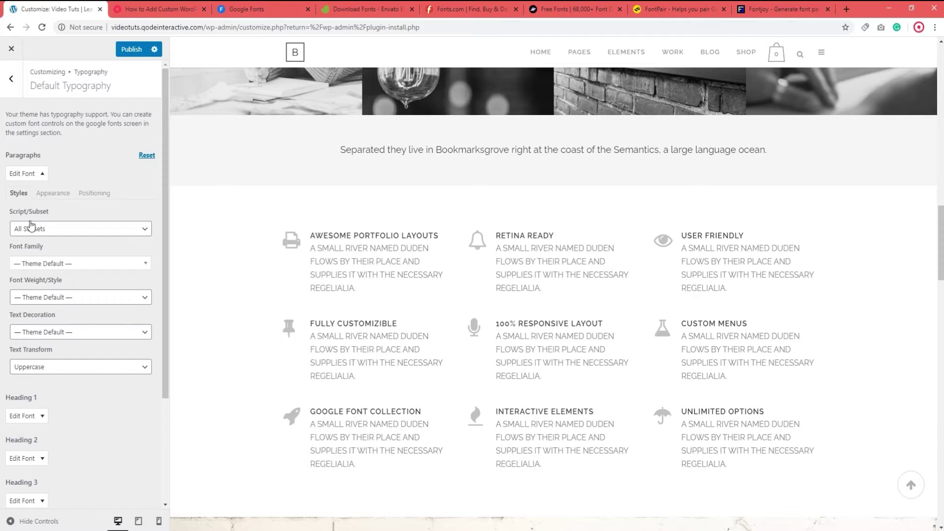
- Leave the Customizer without saving and go to Settings > Google Fonts
click(11, 49)
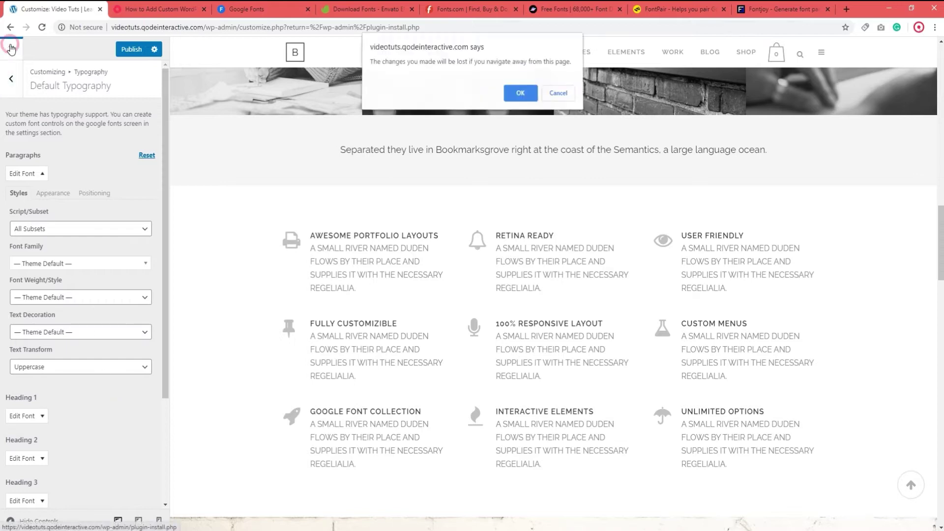
click(511, 97)
scroll(568, 476, down, 5)
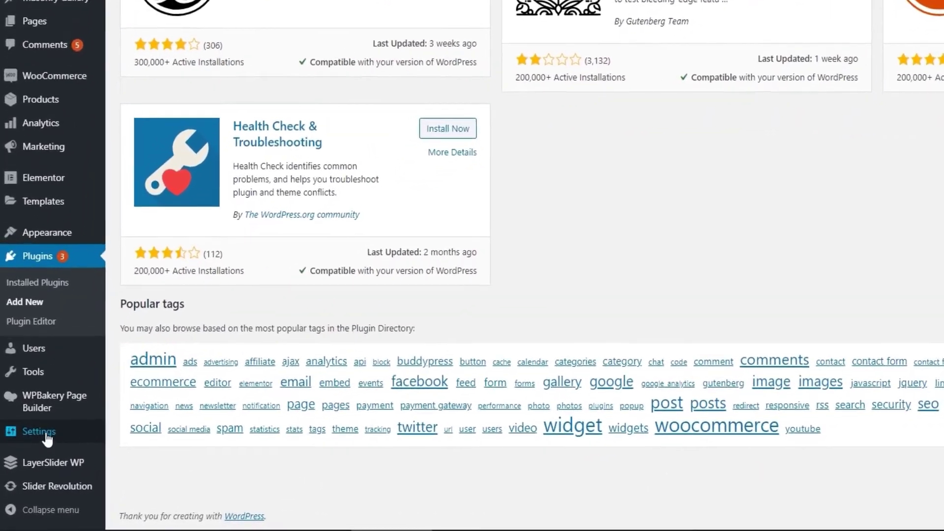
mouse_move(76, 451)
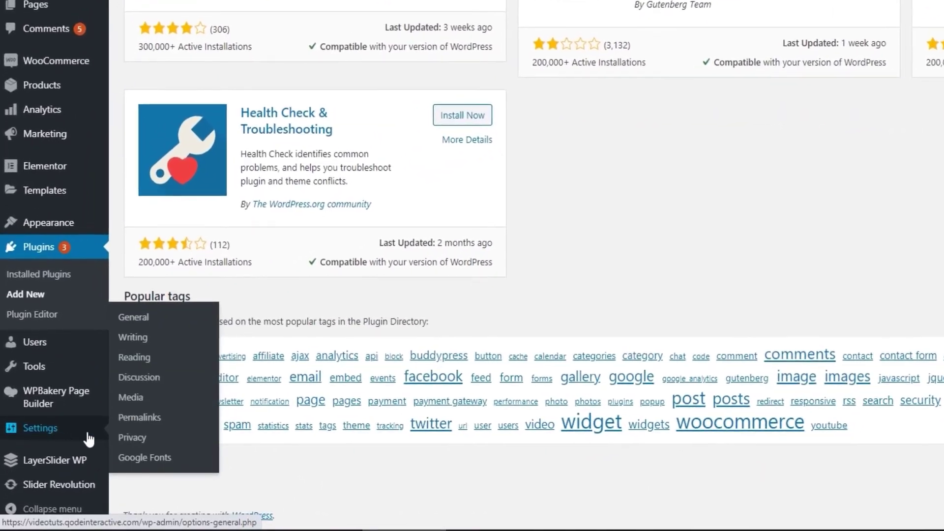
click(119, 476)
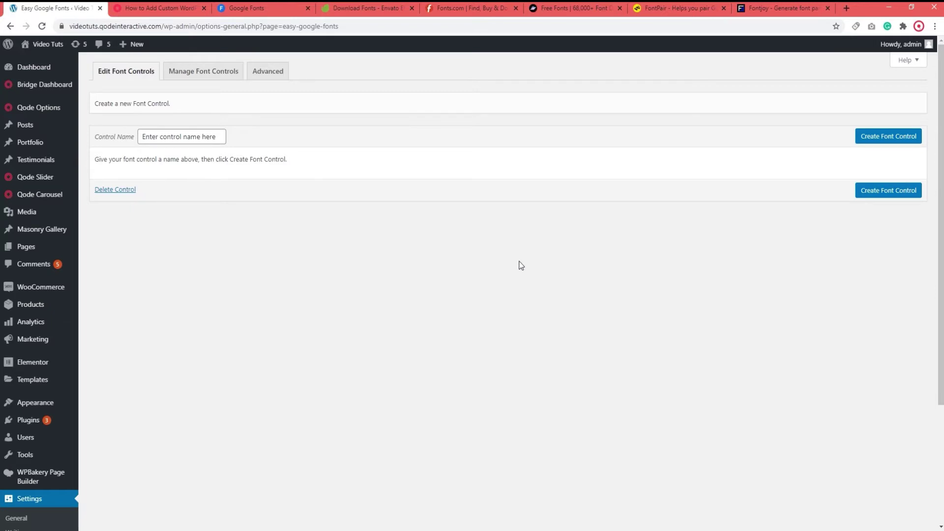
- Create a new font control named 'My First Control'
click(148, 135)
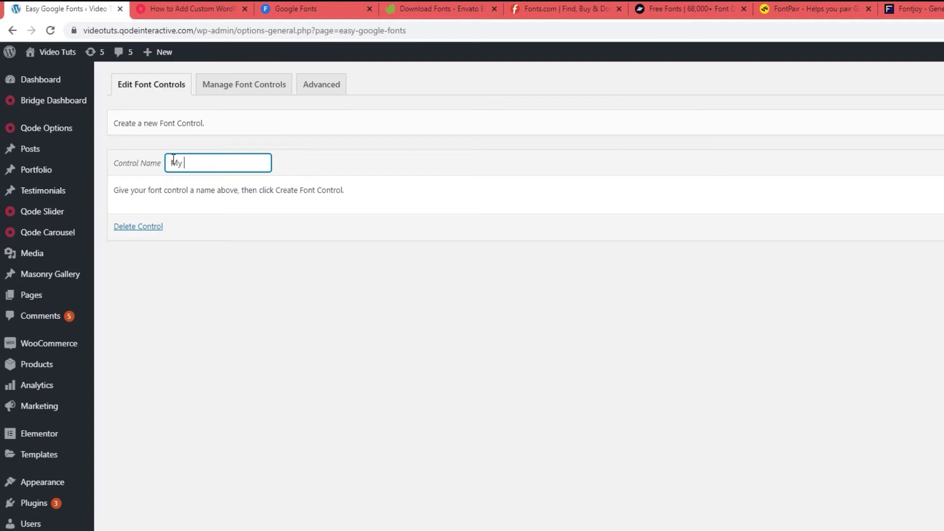
text(My First Control)
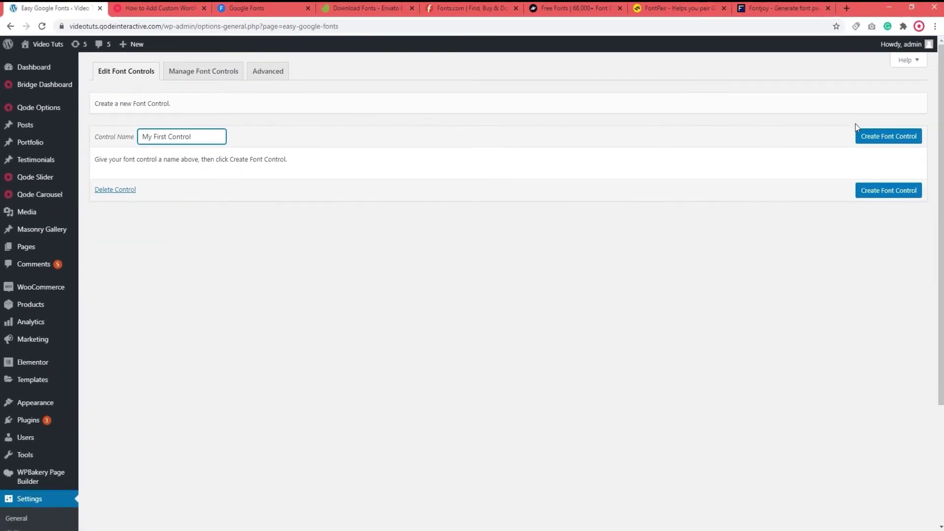
click(877, 137)
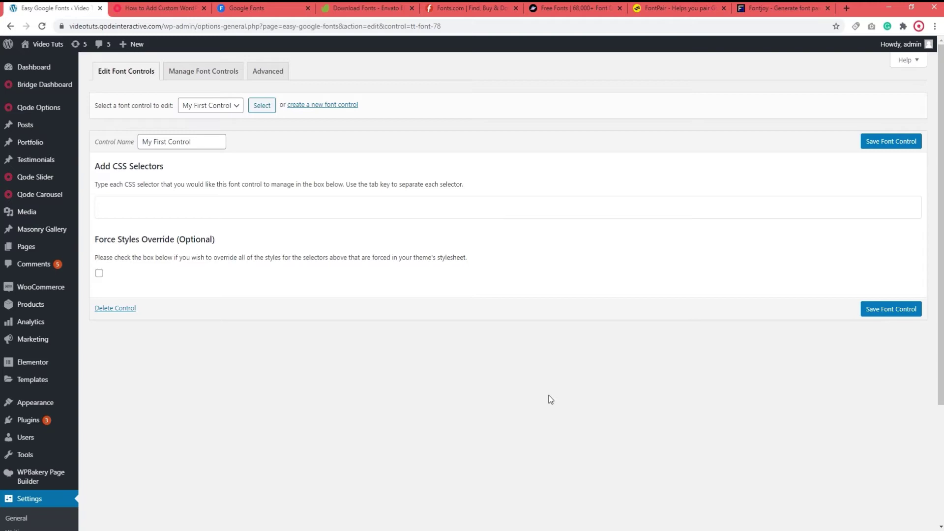
- Add blockquote and a as CSS selectors, then save My First Control
click(310, 208)
text(blockquote)
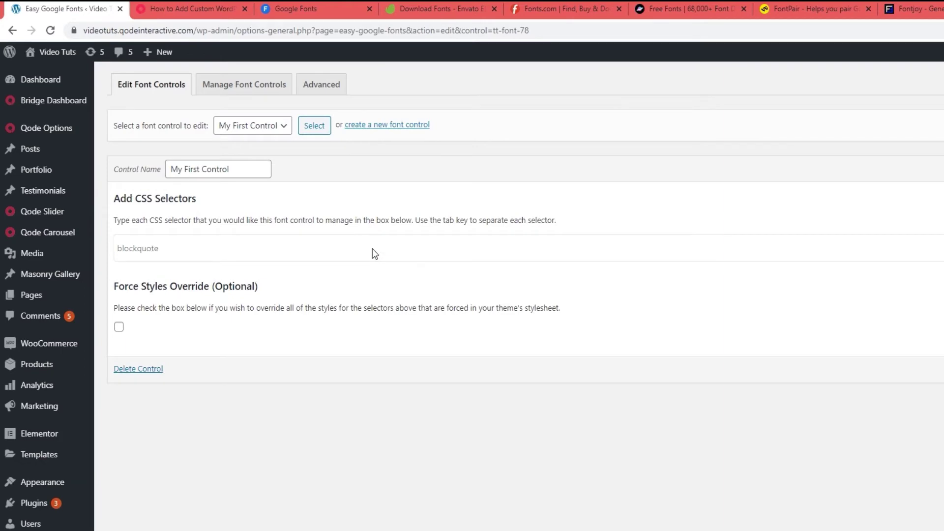
key(Tab)
text(a)
key(Tab)
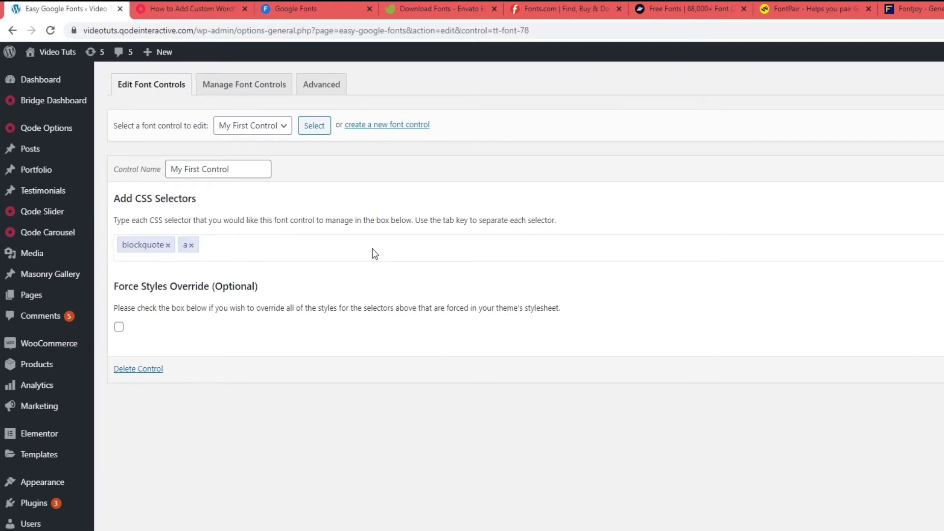
click(876, 309)
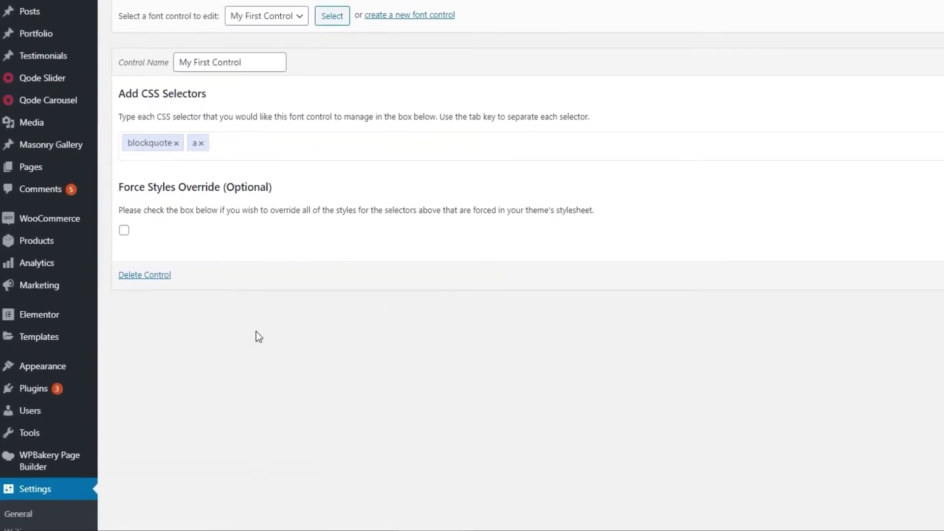
- Open the customizer's theme typography controls and preview the Blockquotes demo page
mouse_move(77, 352)
click(133, 373)
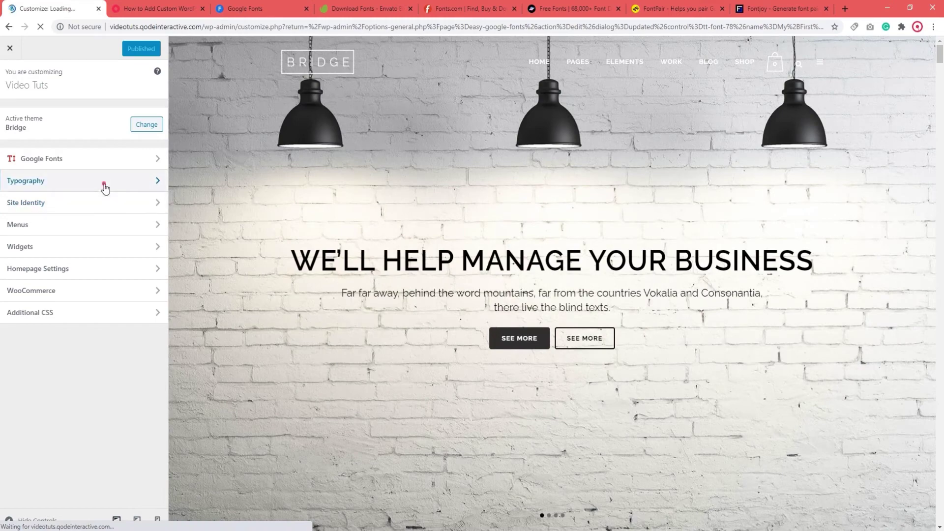
click(105, 182)
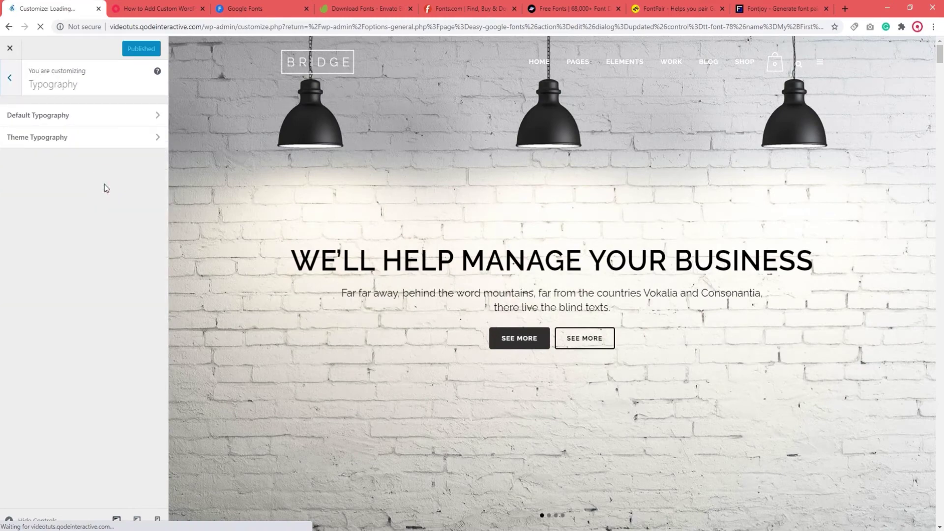
click(106, 140)
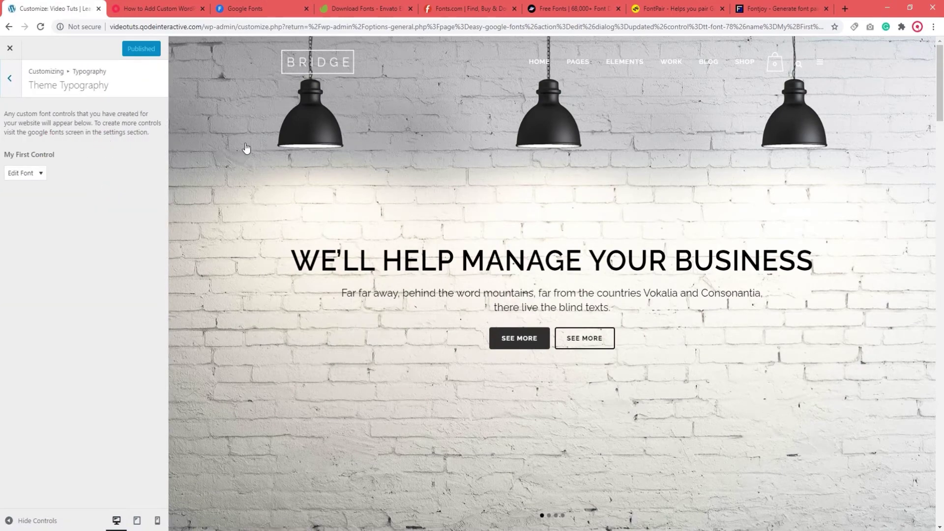
mouse_move(624, 61)
click(714, 173)
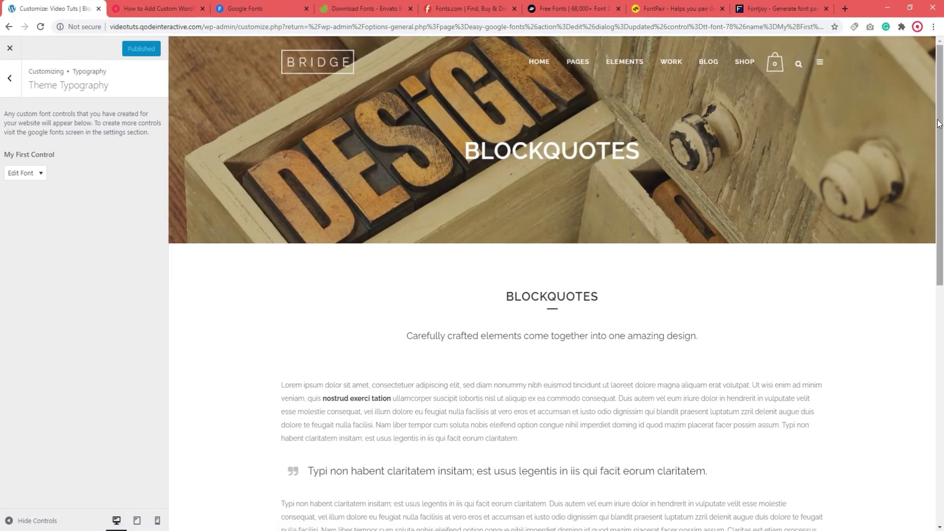
drag(939, 128, 918, 208)
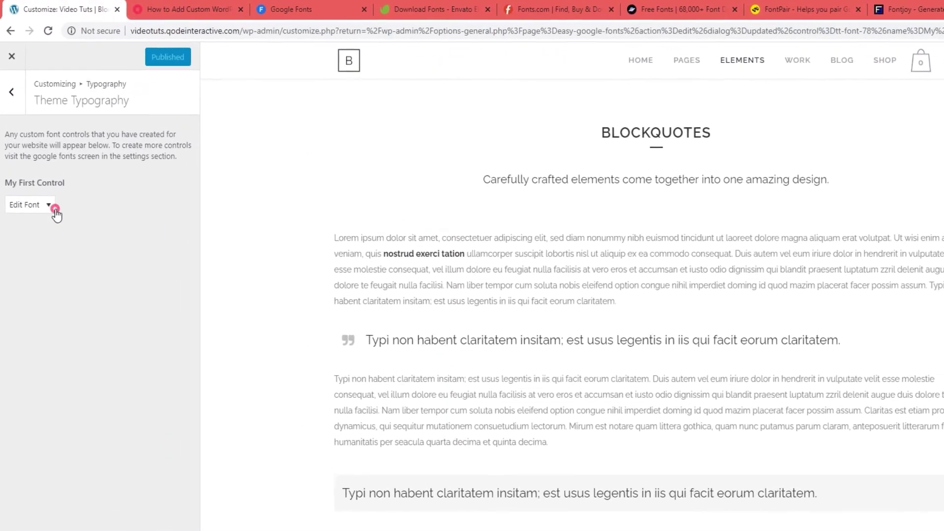
- Give the blockquote font control a yellow #eeee22 background, 23px size, 1.6 line height, 1px letter spacing
click(55, 211)
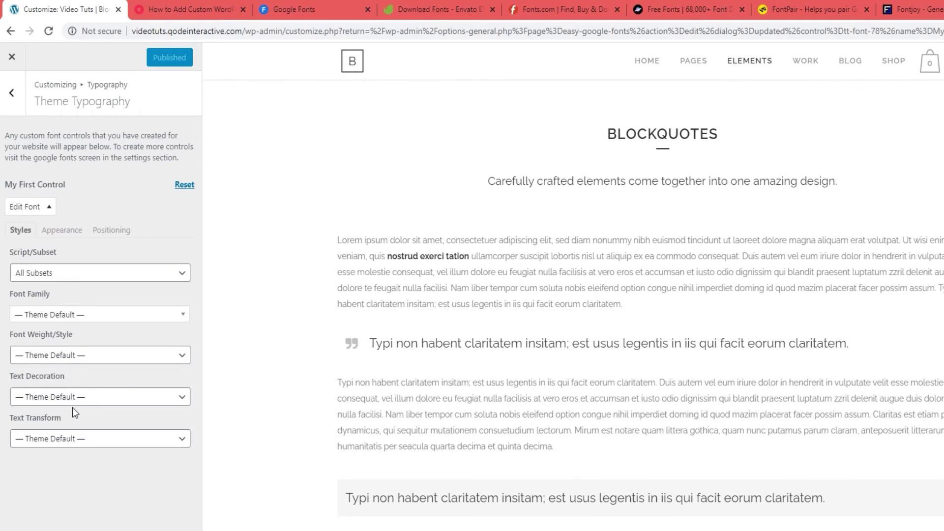
click(72, 235)
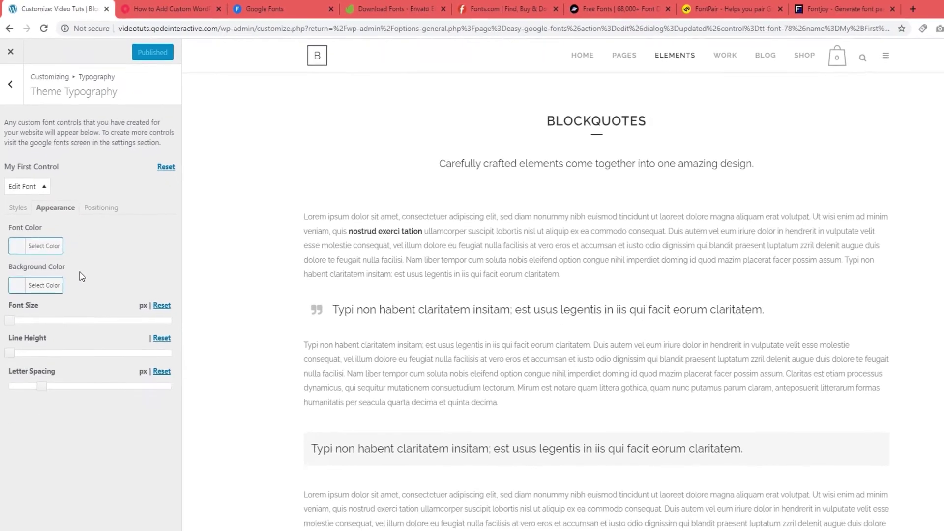
click(51, 317)
click(58, 384)
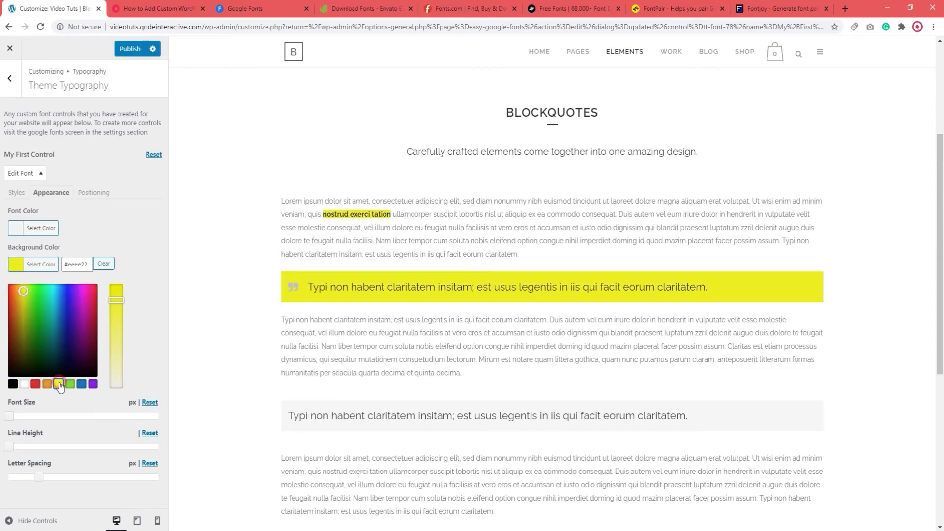
drag(23, 419, 31, 416)
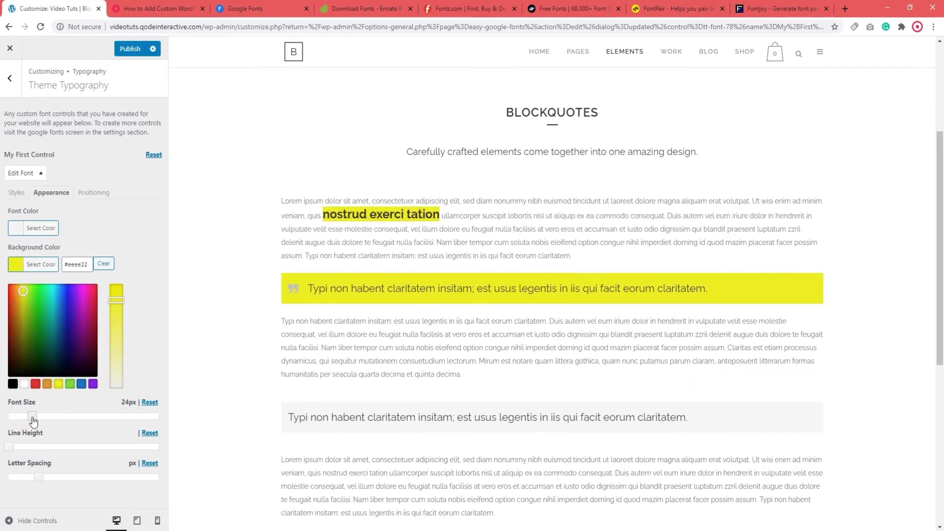
drag(24, 327, 47, 360)
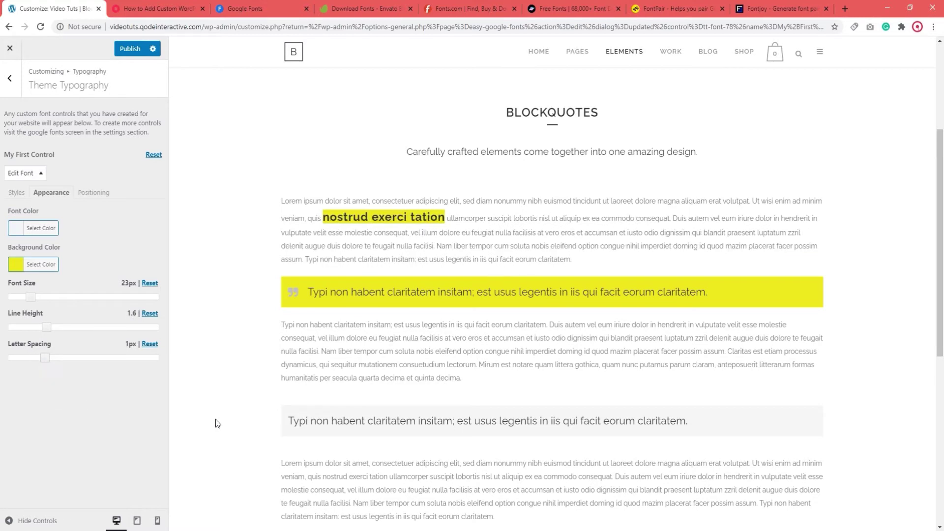
click(10, 48)
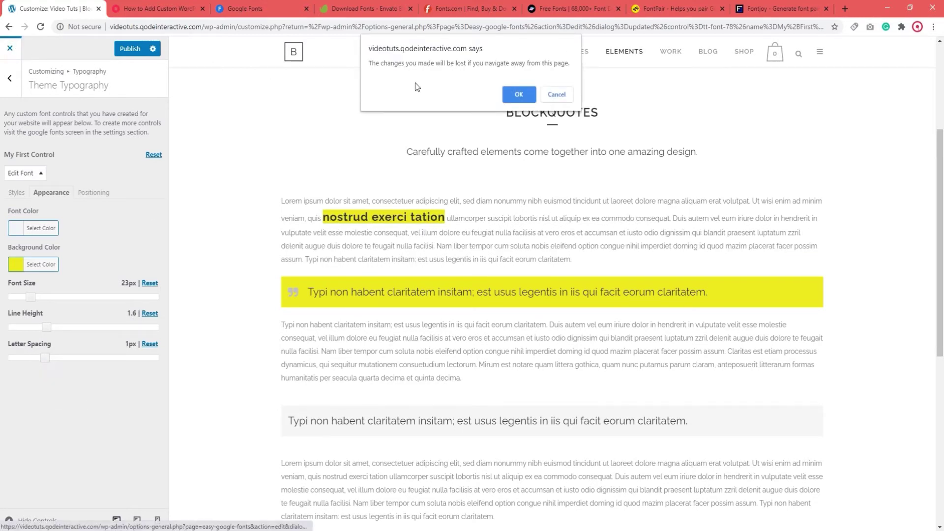
- Confirm leaving the customizer unsaved and go back to the Video Tuts Dashboard
click(508, 95)
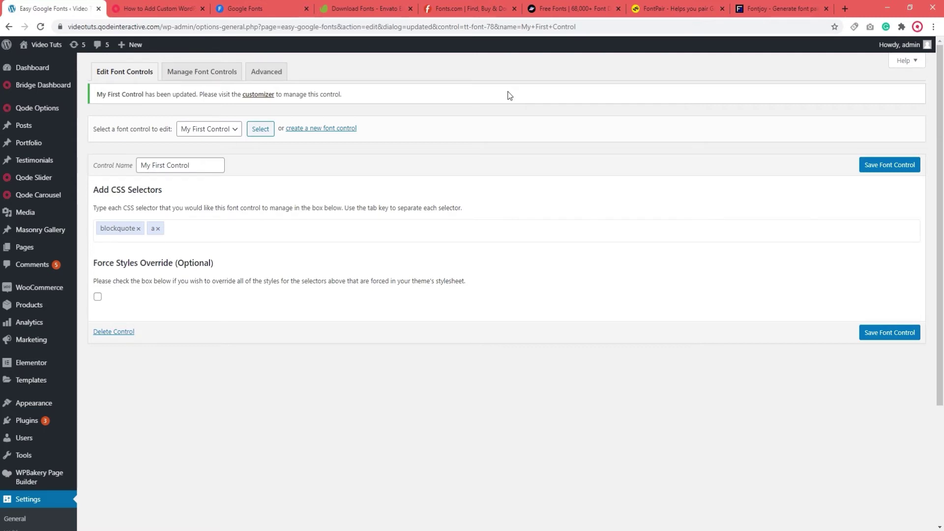
click(44, 70)
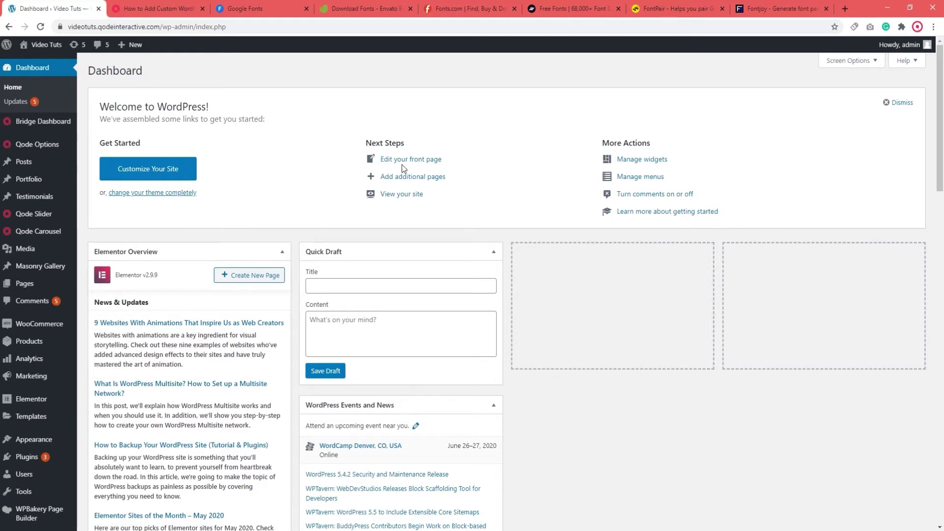
- Search Google Fonts for 'Indie Flower' and open its font page
click(268, 9)
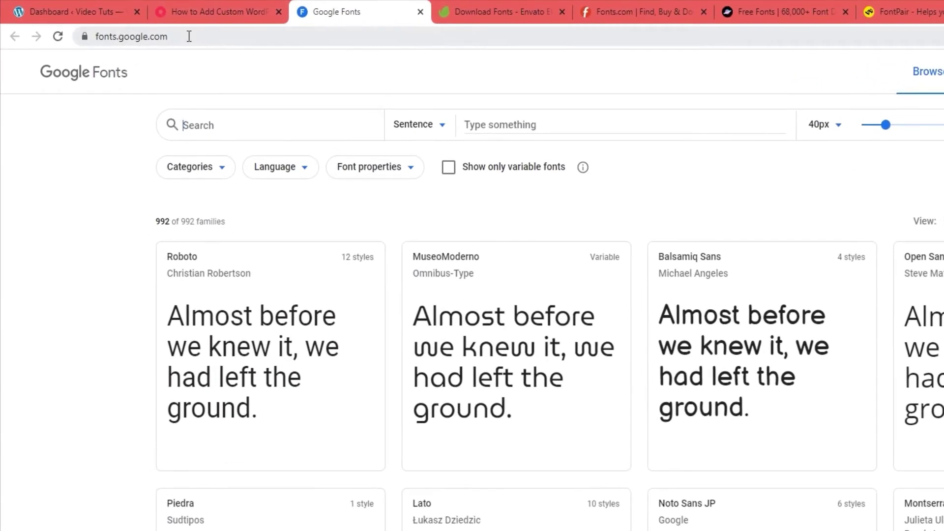
drag(134, 27, 71, 27)
click(100, 148)
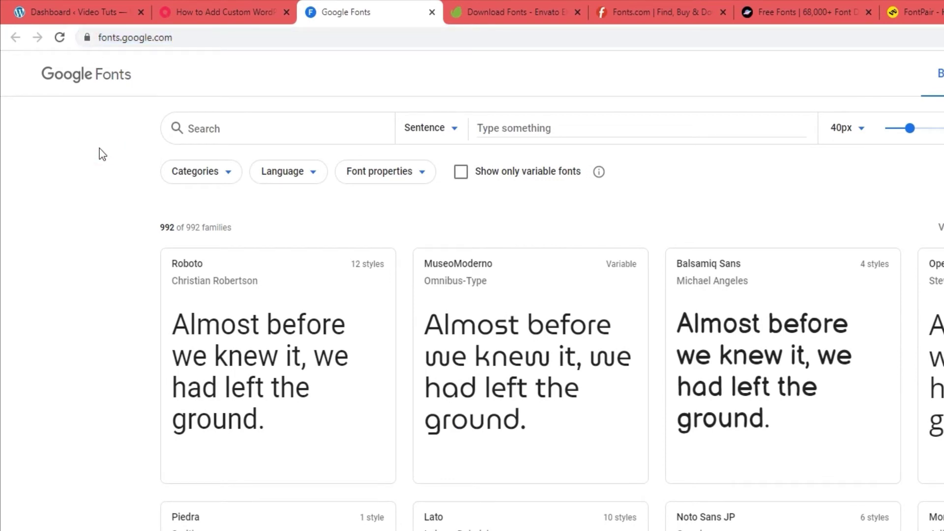
click(226, 168)
click(226, 170)
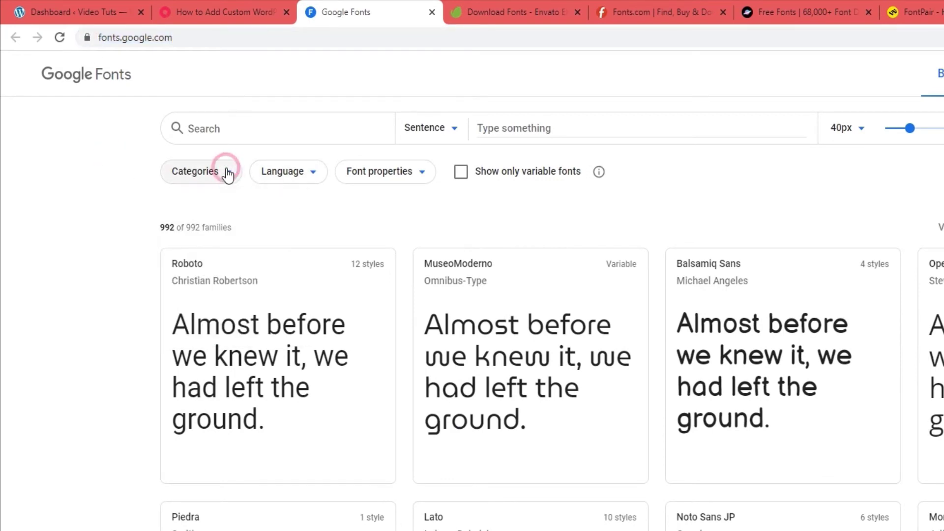
click(244, 125)
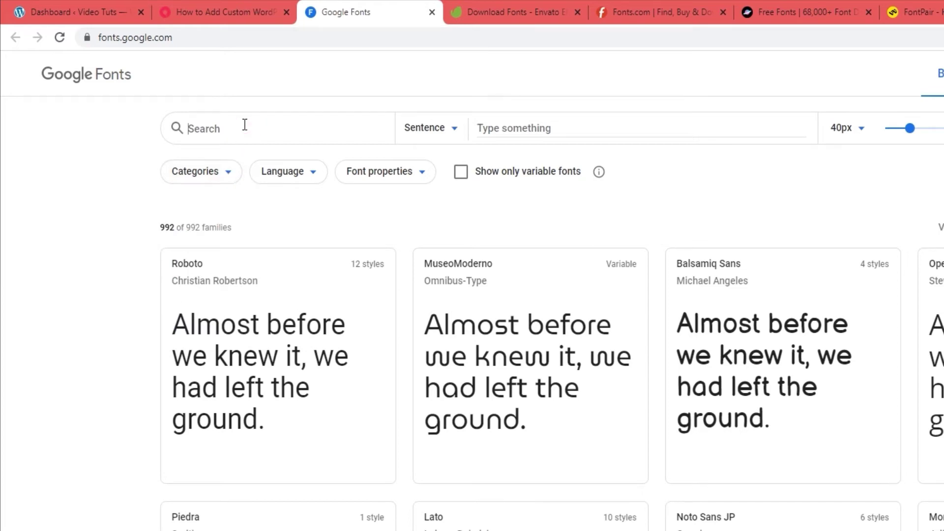
text(Indie Flower)
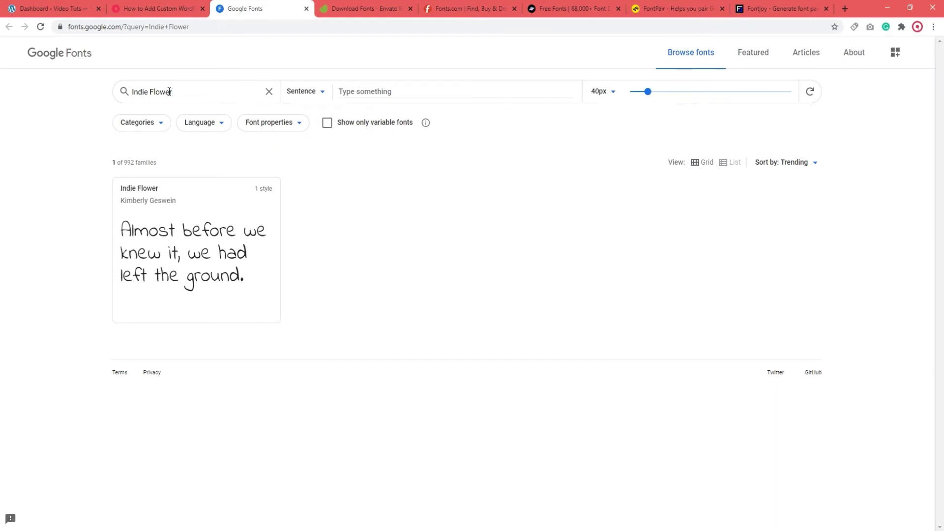
click(184, 205)
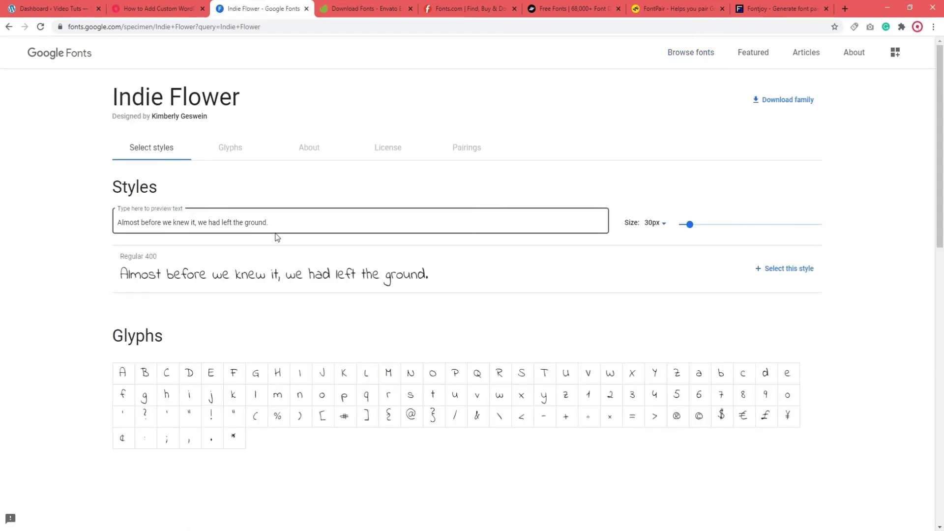
- Select the Indie Flower Regular 400 style, copy its embed <link> tag, and return to WordPress
click(776, 274)
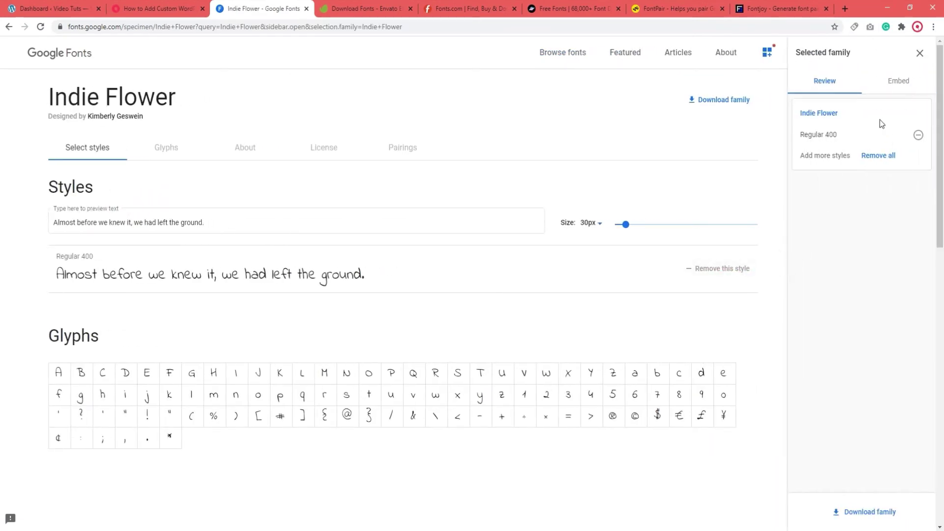
click(899, 81)
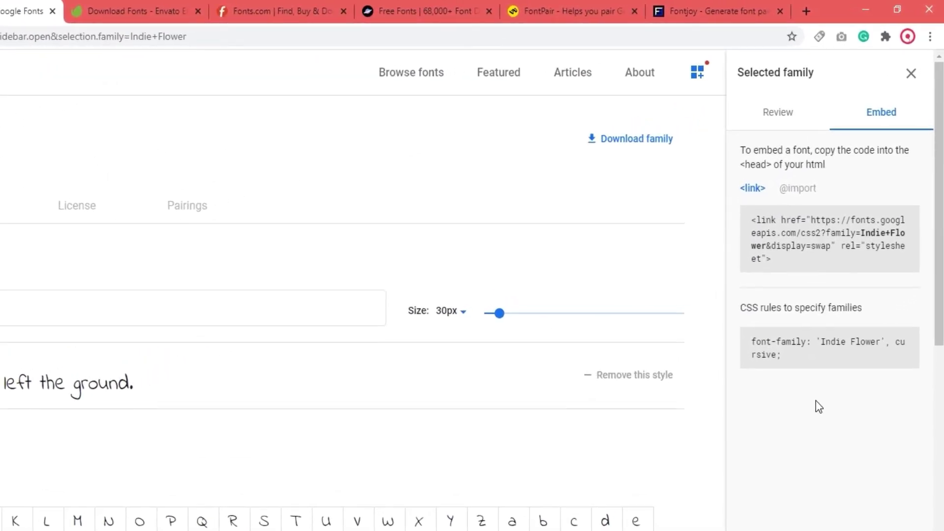
drag(780, 261, 751, 220)
key(ctrl+c)
right_click(774, 228)
click(776, 232)
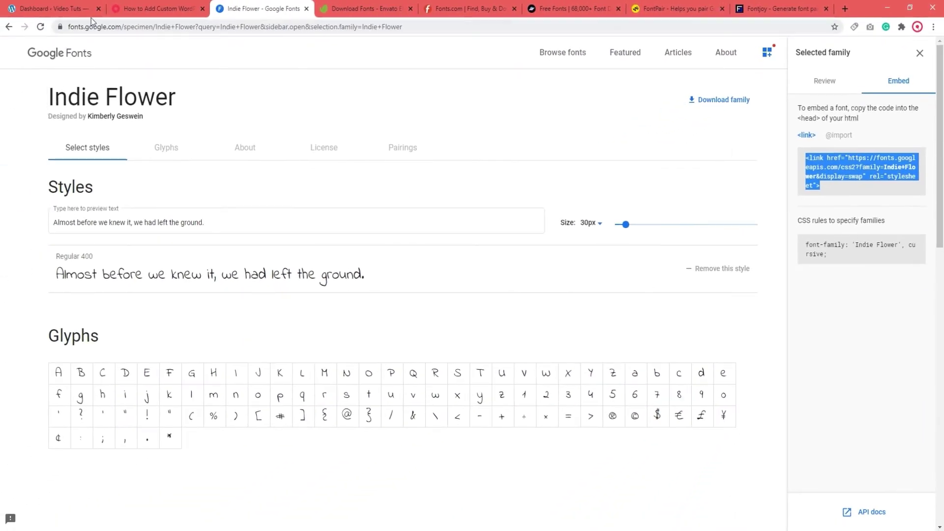
click(74, 10)
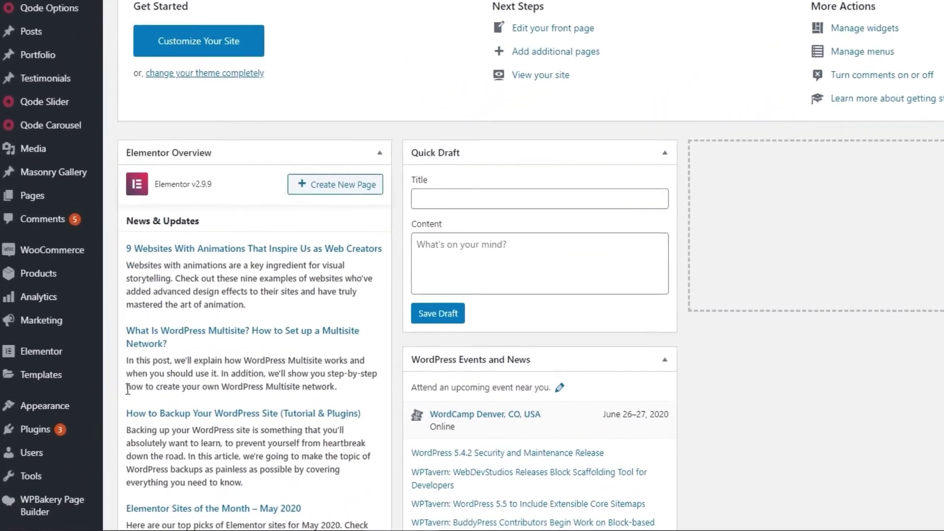
- Open Appearance > Theme Editor for the Bridge theme's style.css
mouse_move(48, 439)
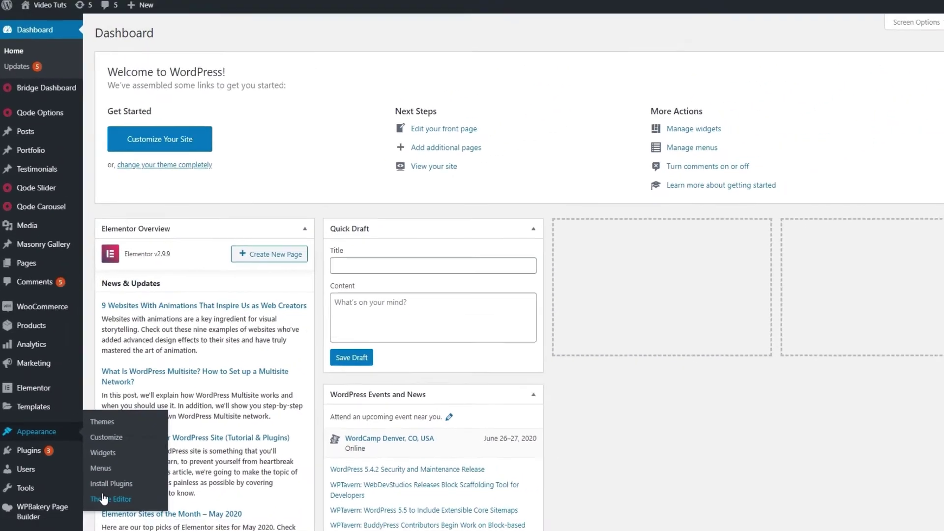
click(104, 498)
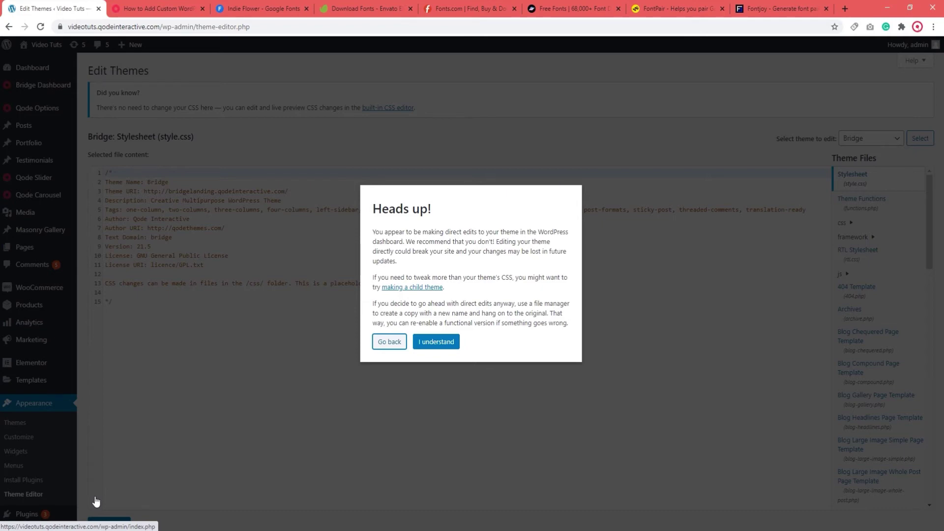
- Dismiss the direct-editing warning and open the Bridge theme's header.php
click(449, 348)
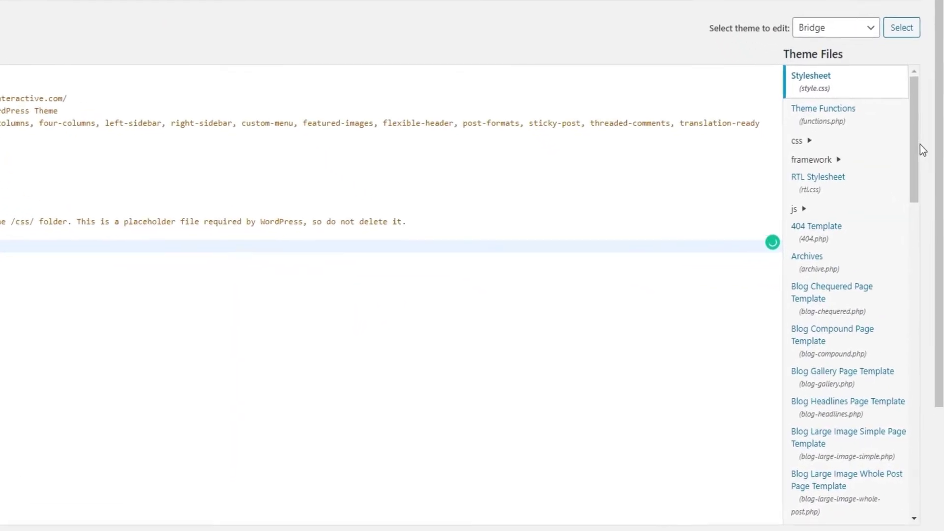
drag(915, 136, 914, 370)
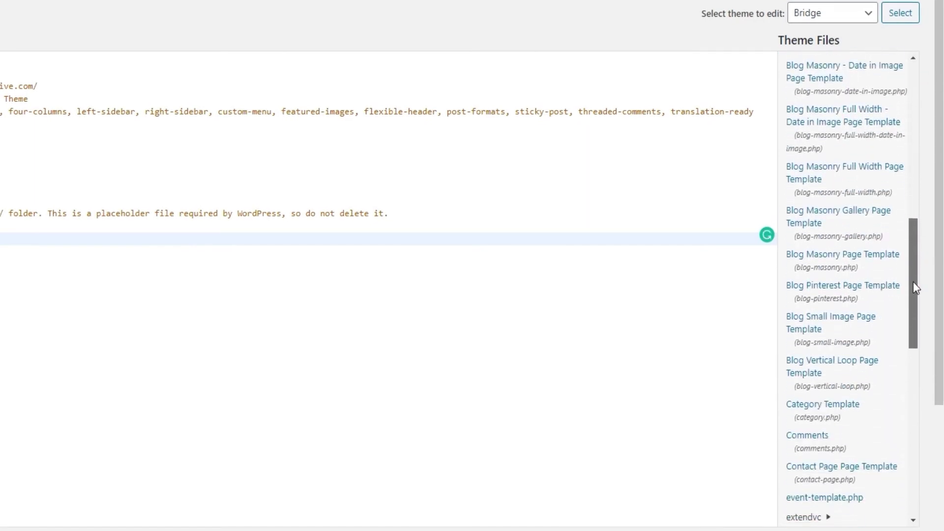
click(818, 328)
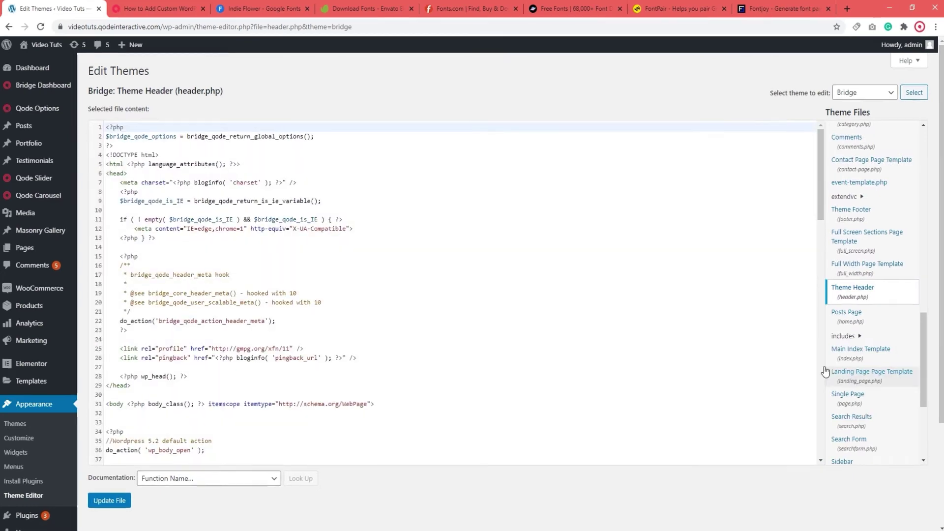
- Paste the Indie Flower link tag on line 8 below <head>, update the file, and open style.css
click(142, 174)
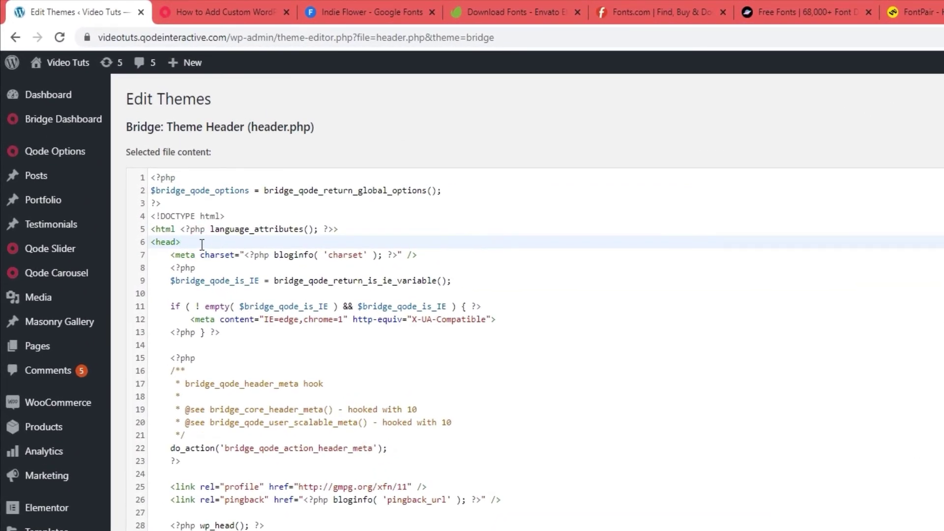
key(Return)
key(Return)
right_click(172, 267)
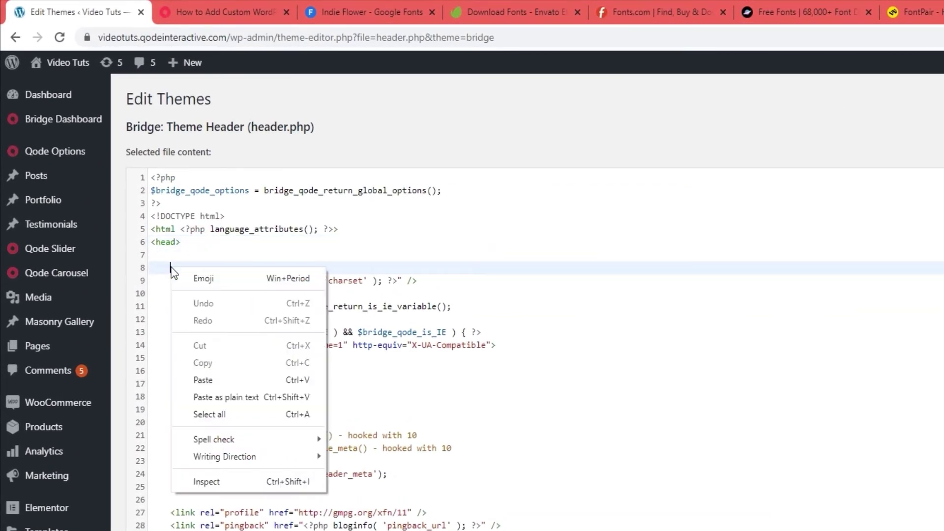
click(208, 377)
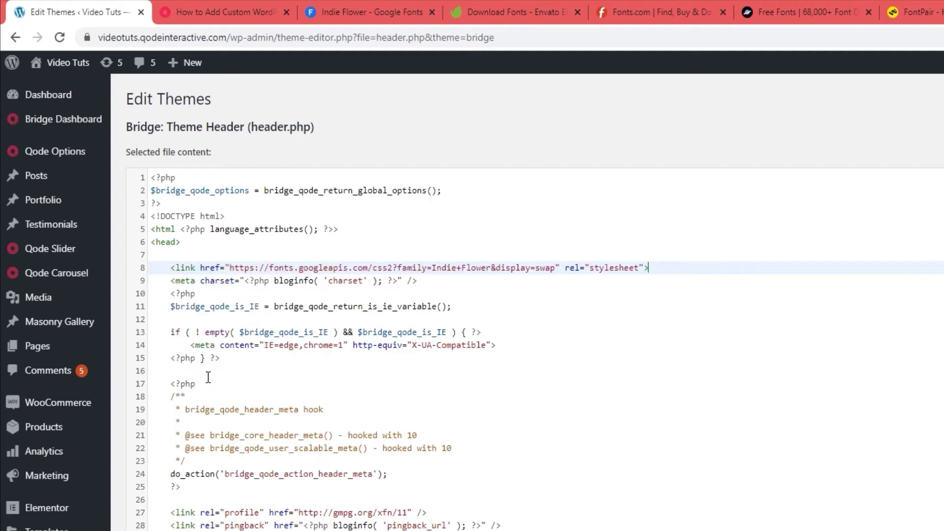
key(Return)
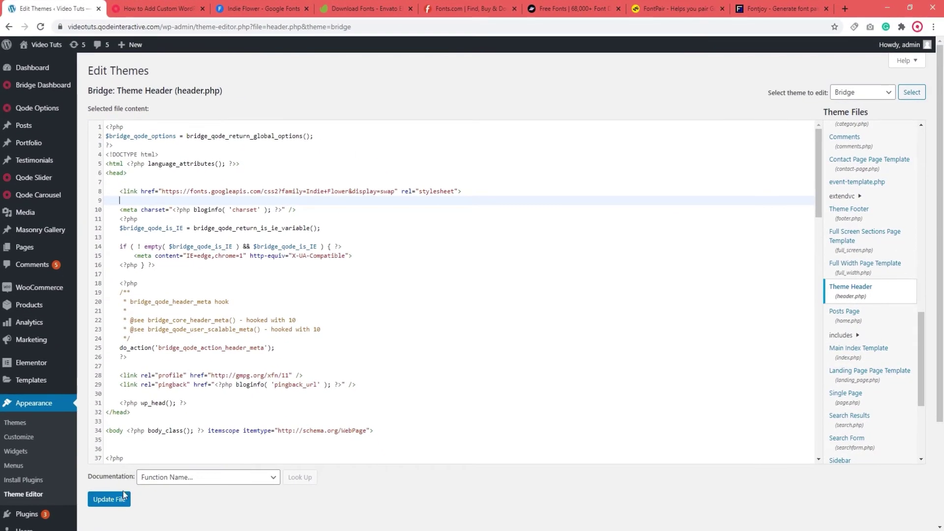
click(124, 494)
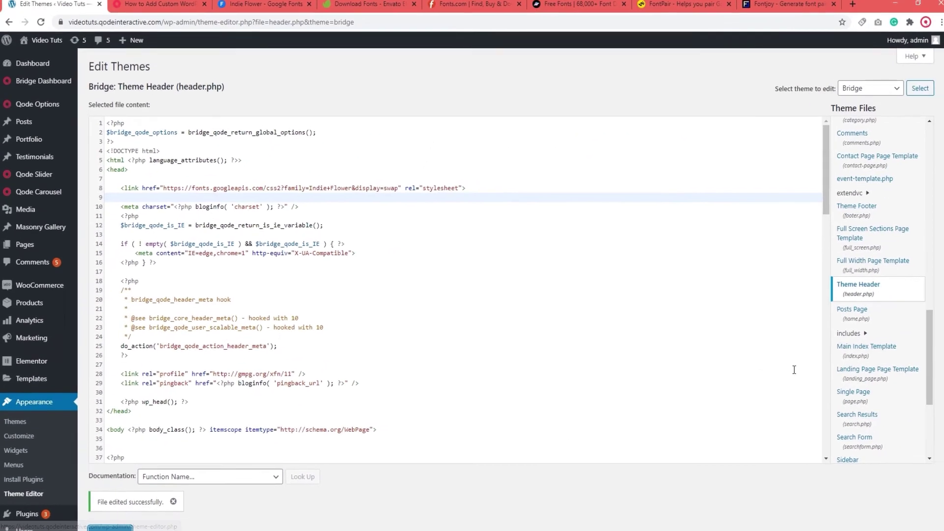
drag(926, 343, 920, 161)
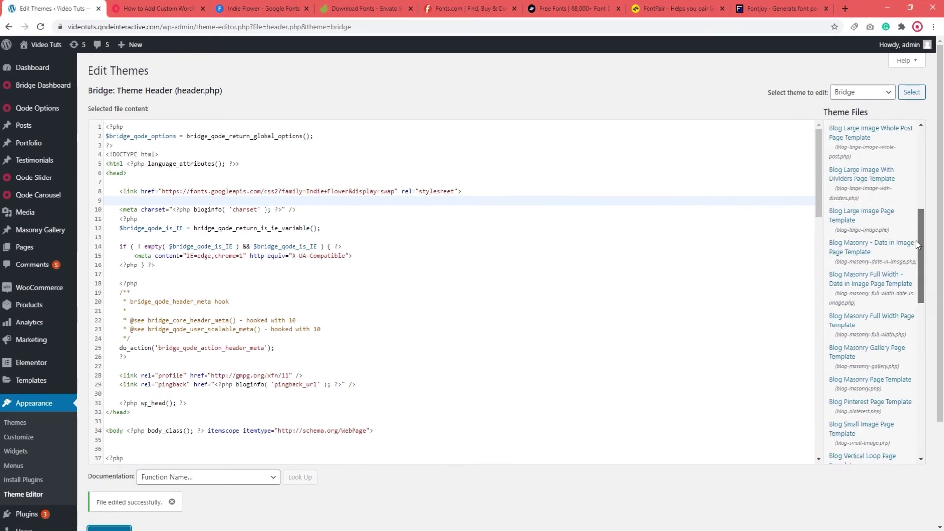
click(840, 131)
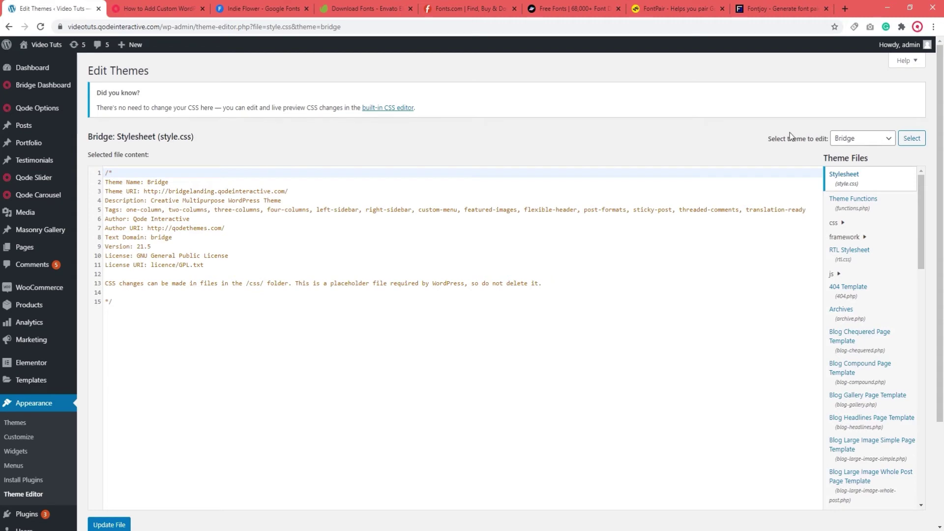
- Copy the h1 font-family CSS example from the custom fonts article
click(157, 9)
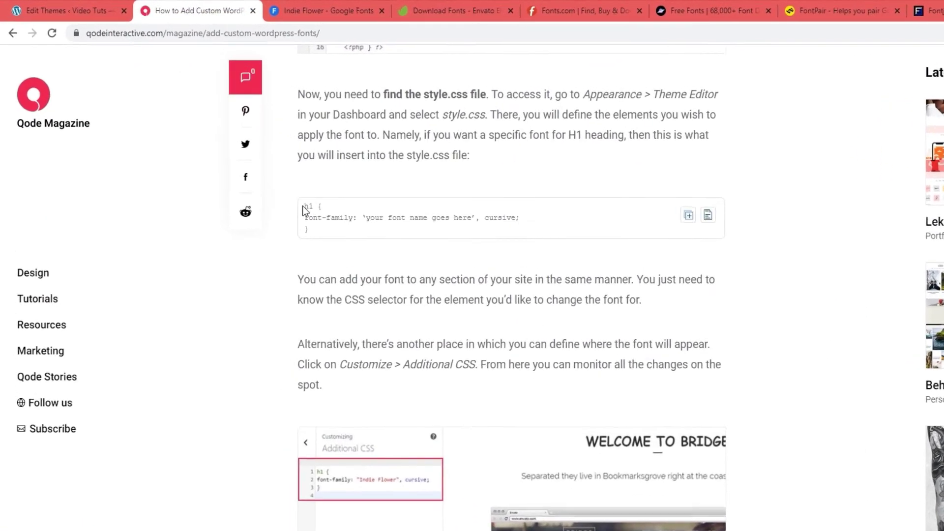
drag(308, 229, 302, 209)
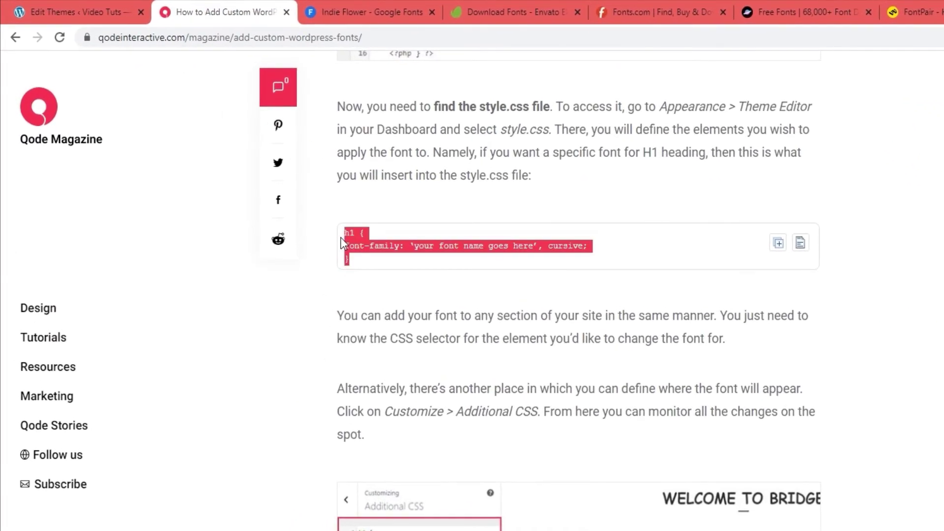
right_click(309, 244)
click(325, 251)
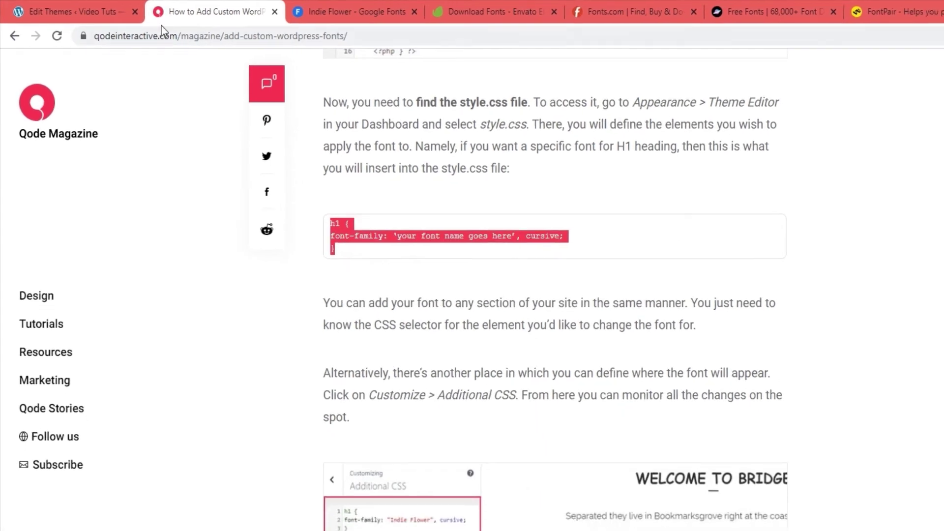
- Paste the h1 rule at the end of style.css and replace the placeholder with 'Indie Flower'
click(121, 12)
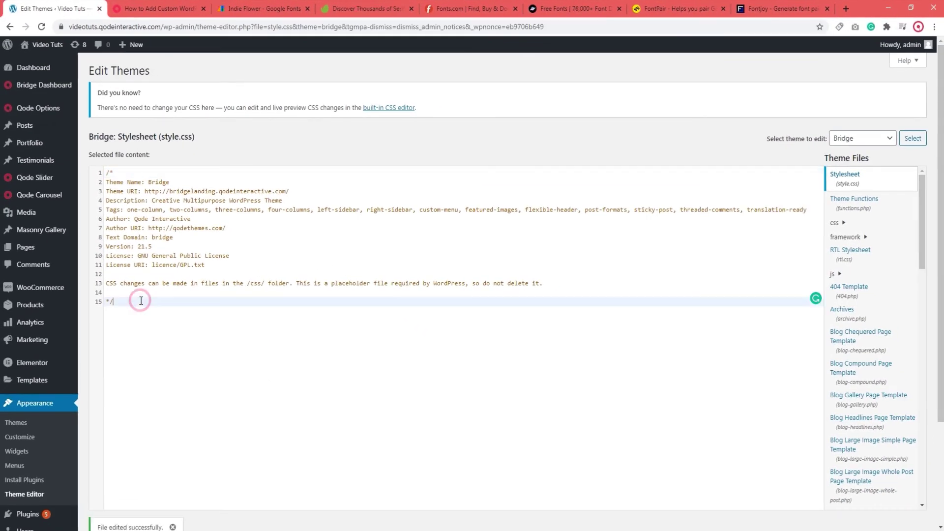
key(Return)
key(Return)
key(ctrl+v)
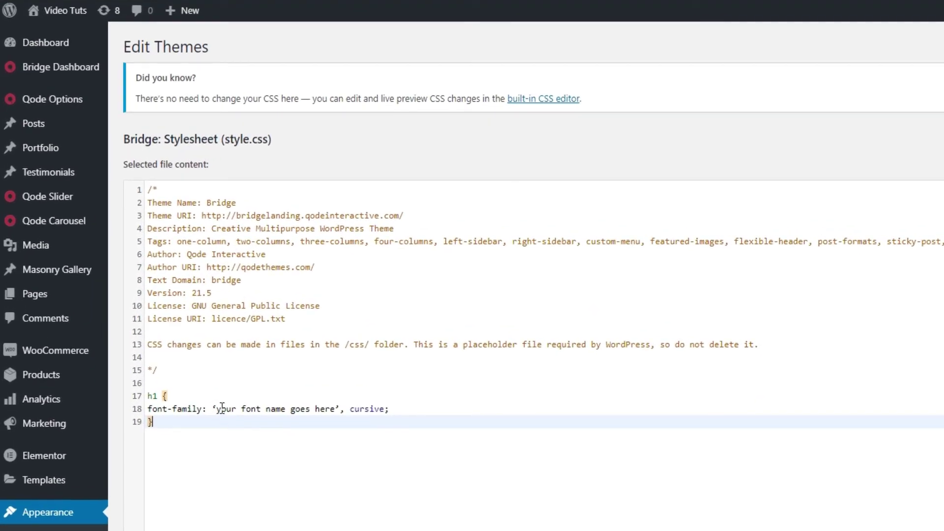
drag(216, 409, 342, 409)
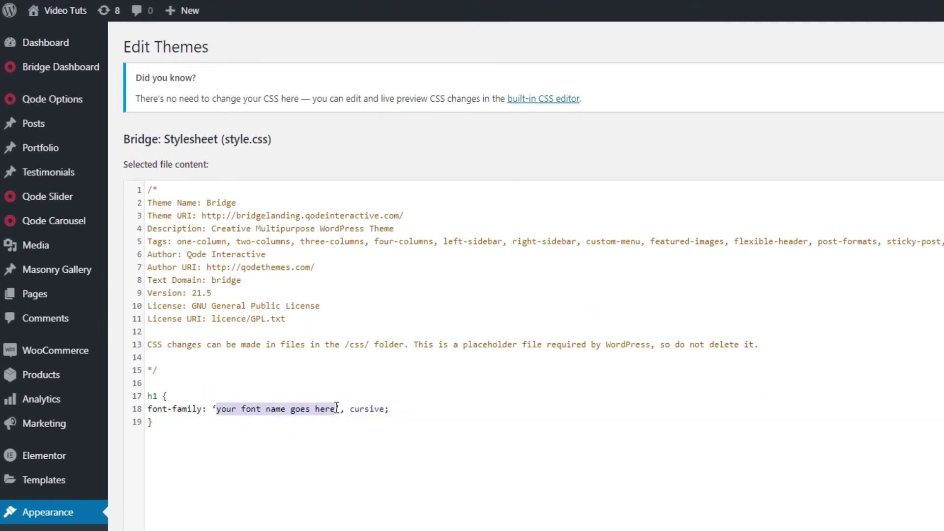
text(Indie Flower)
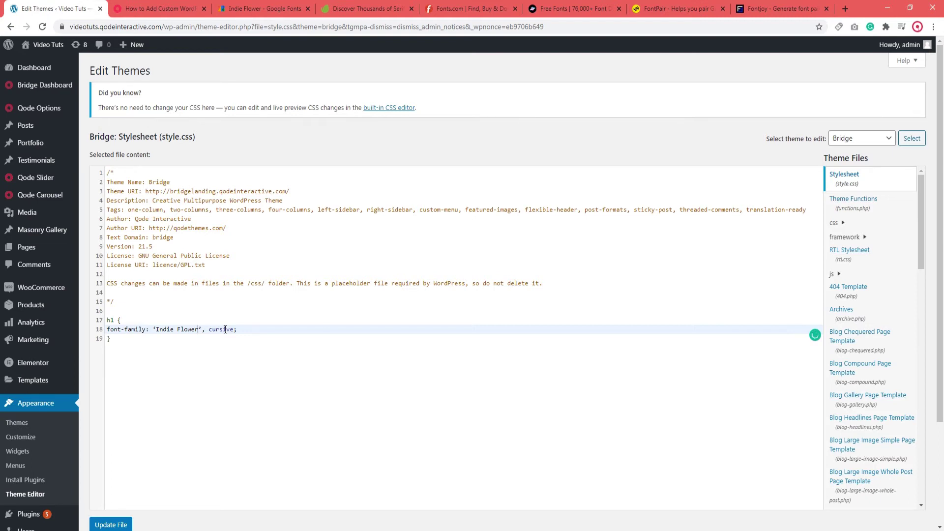
click(43, 438)
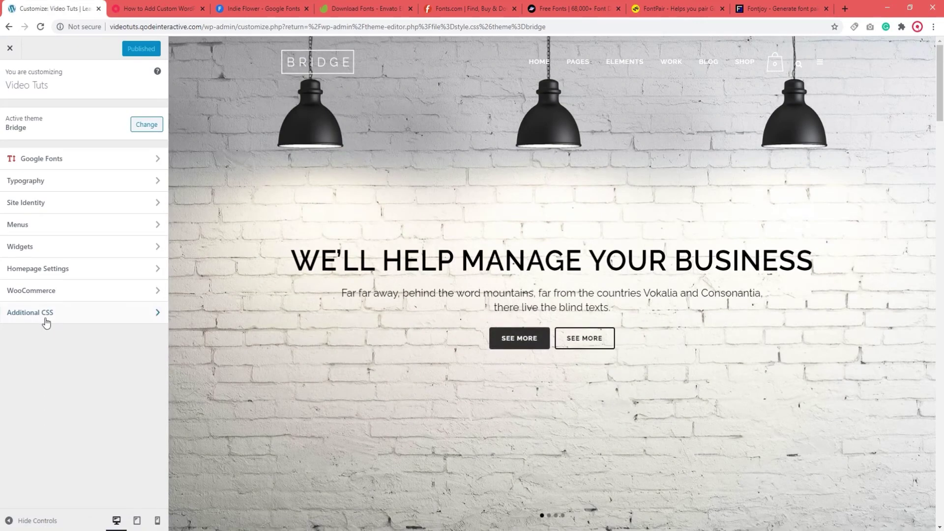
- Paste the font rule into Additional CSS, changing h1 to h2, and check the WELCOME TO BRIDGE heading
click(47, 320)
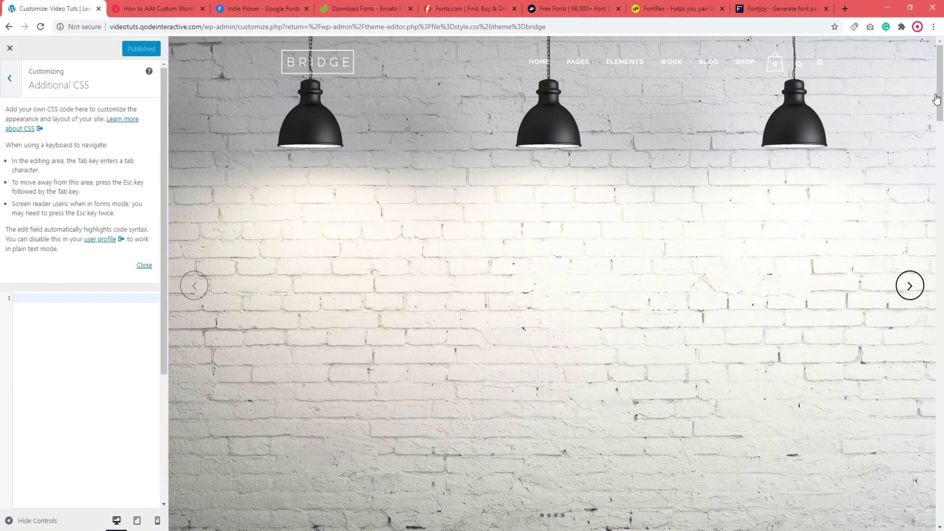
drag(937, 98, 936, 177)
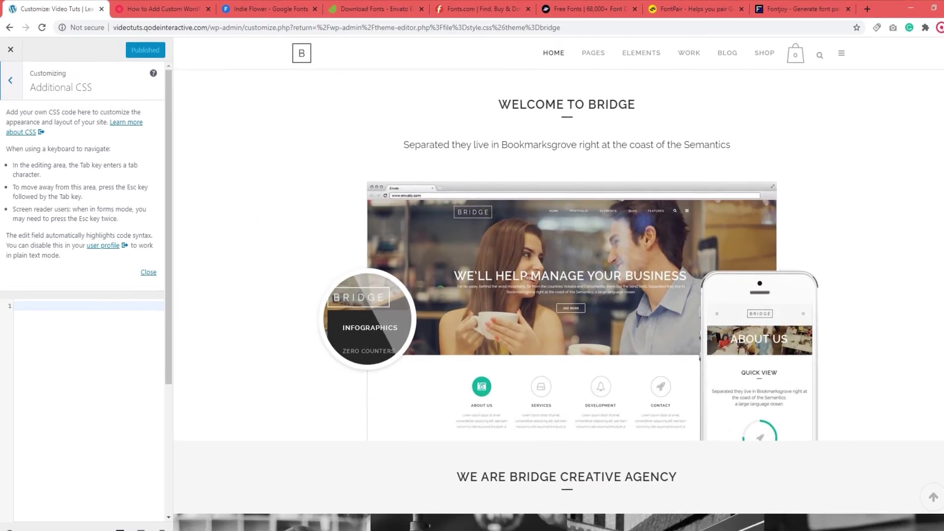
click(109, 309)
key(ctrl+v)
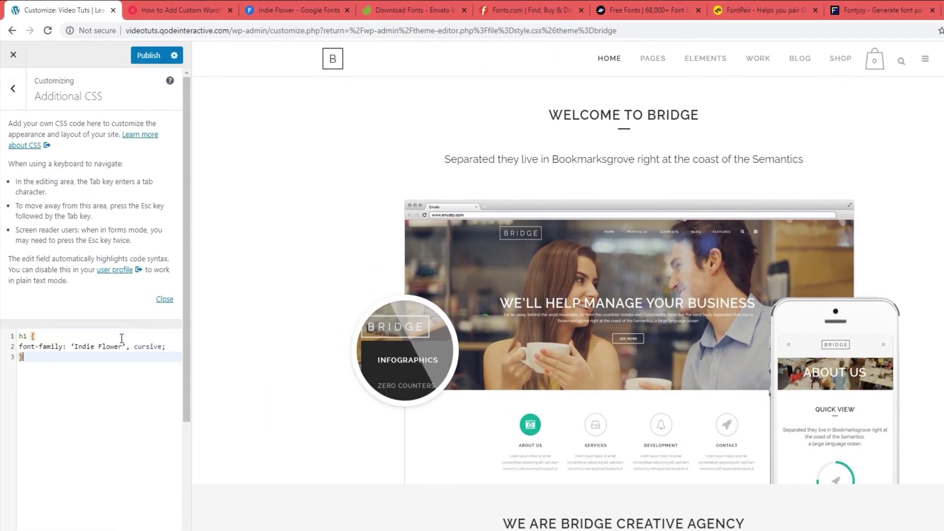
click(25, 336)
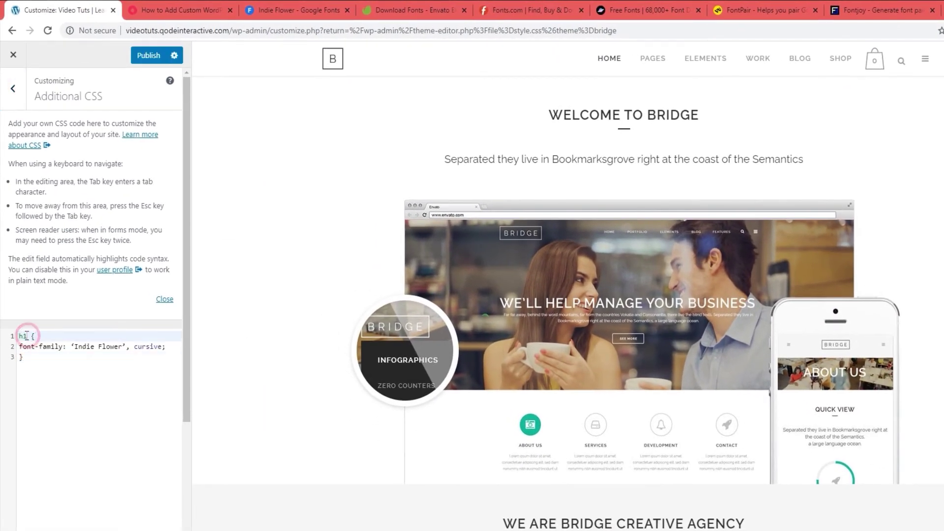
text(2)
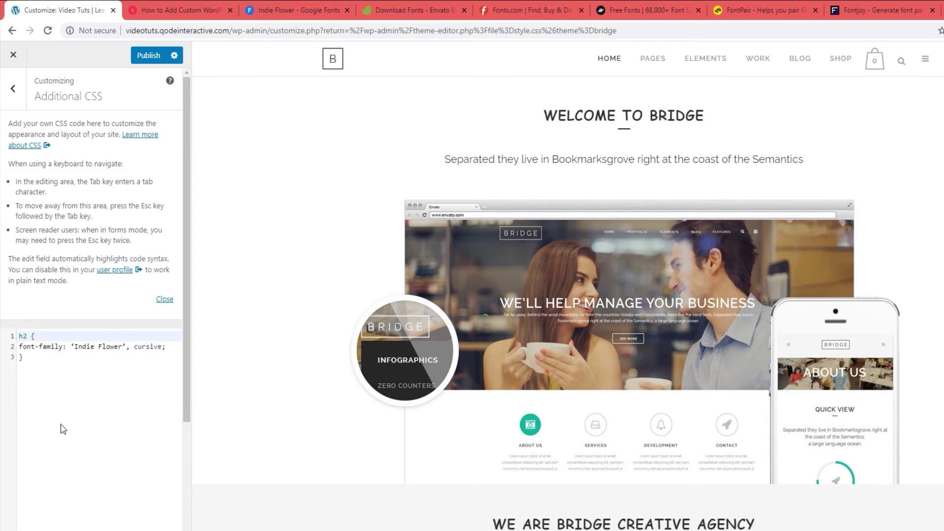
drag(543, 116, 704, 116)
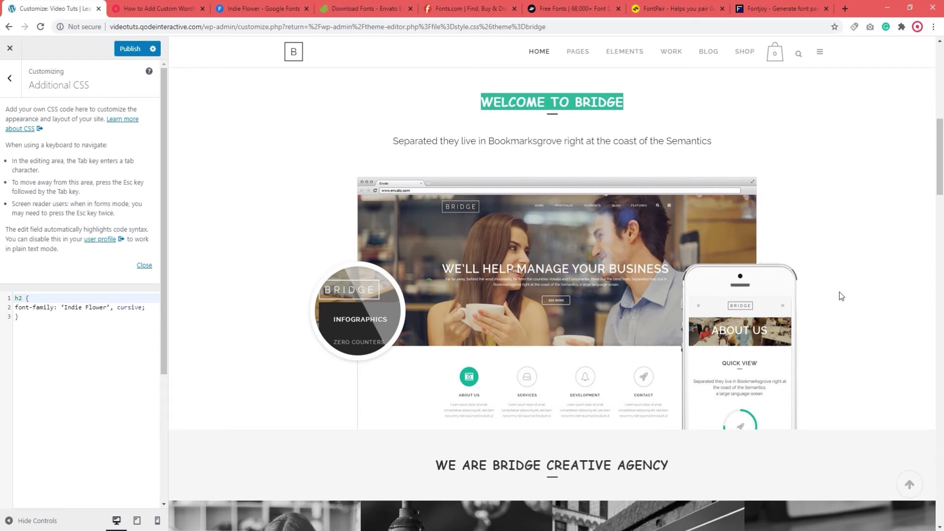
click(10, 48)
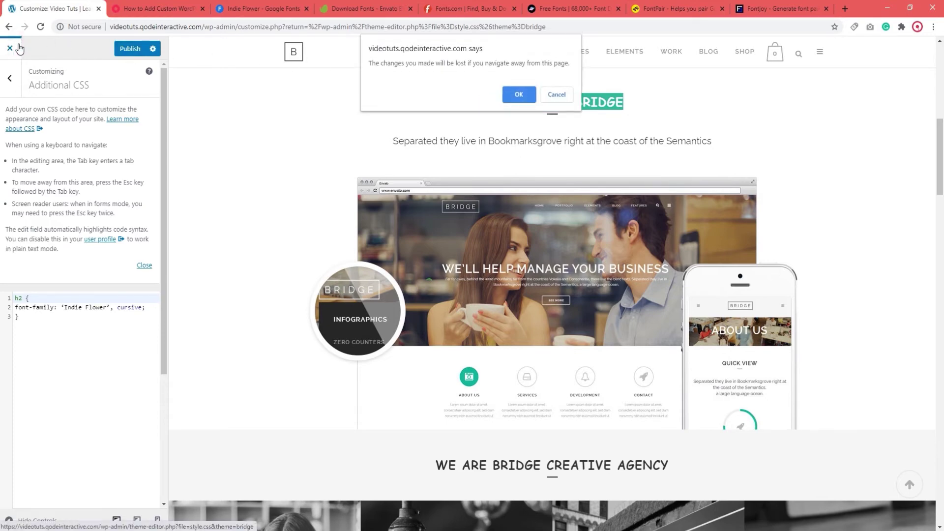
click(520, 95)
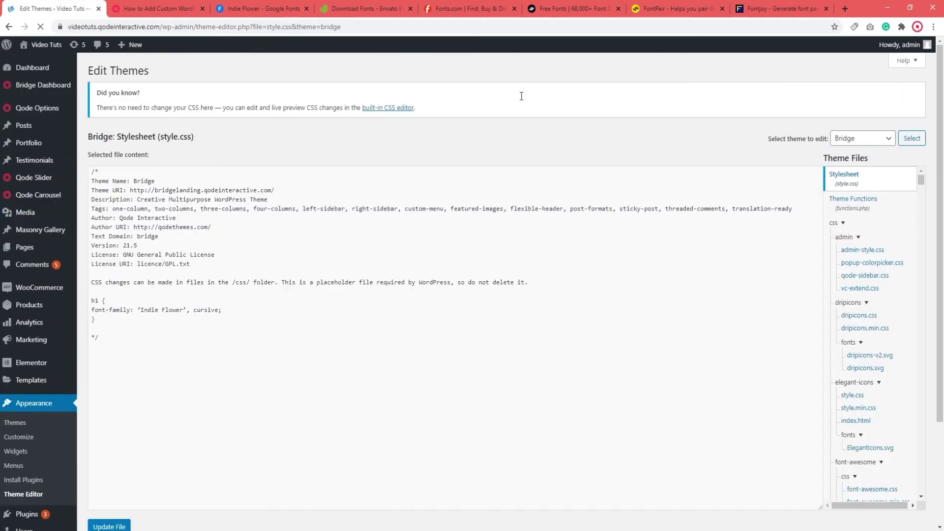
click(27, 69)
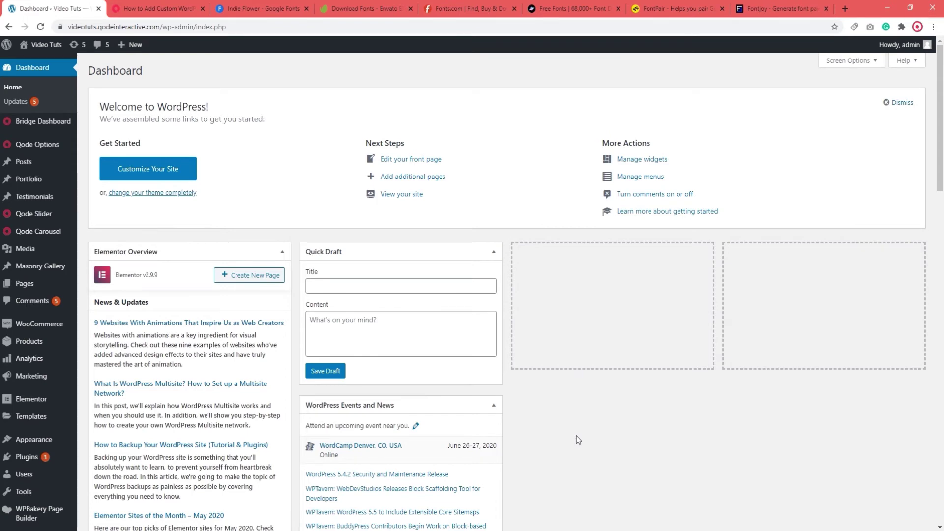
click(163, 10)
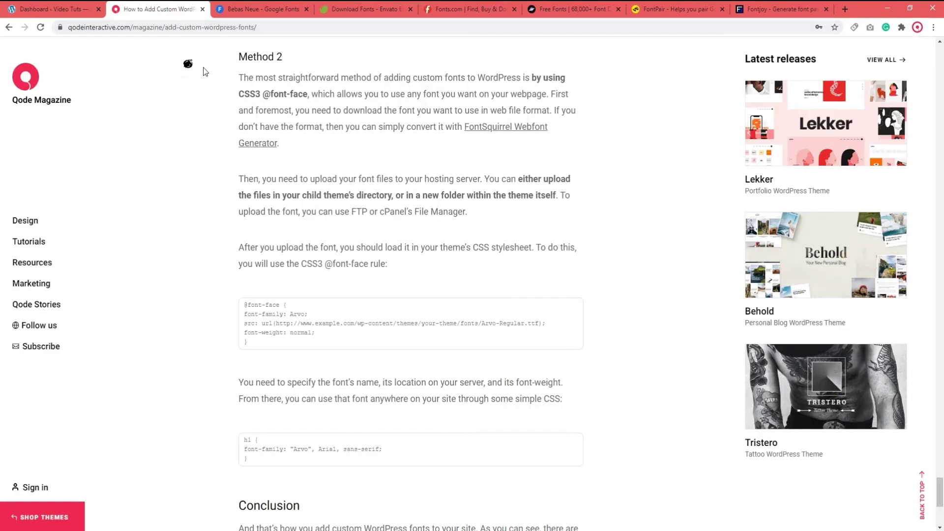
drag(236, 93, 308, 94)
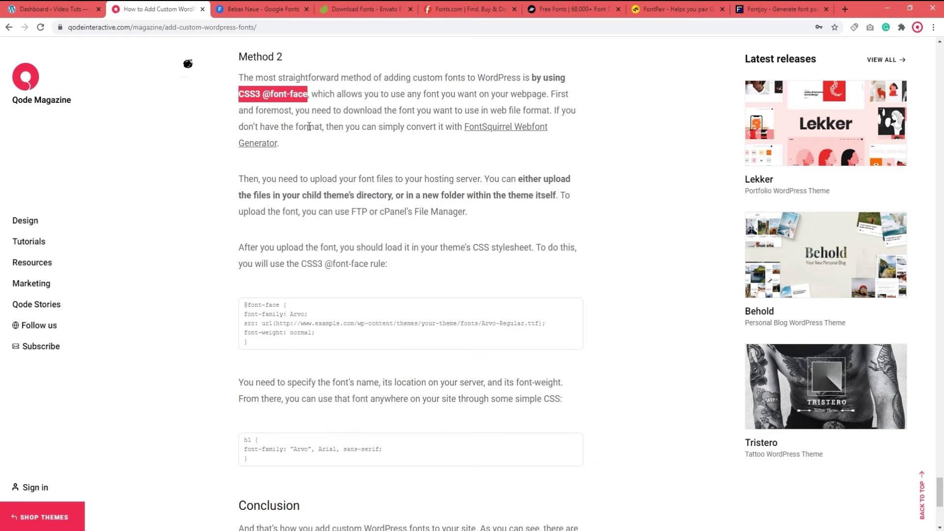
- Check bebasneue-regular-webfont in Downloads, then follow the article's FontSquirrel Webfont Generator link
click(118, 520)
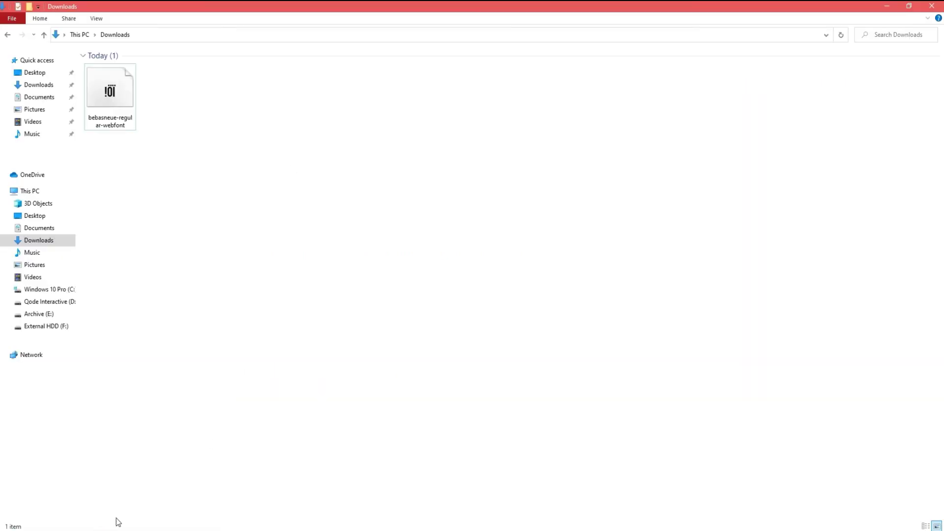
click(118, 98)
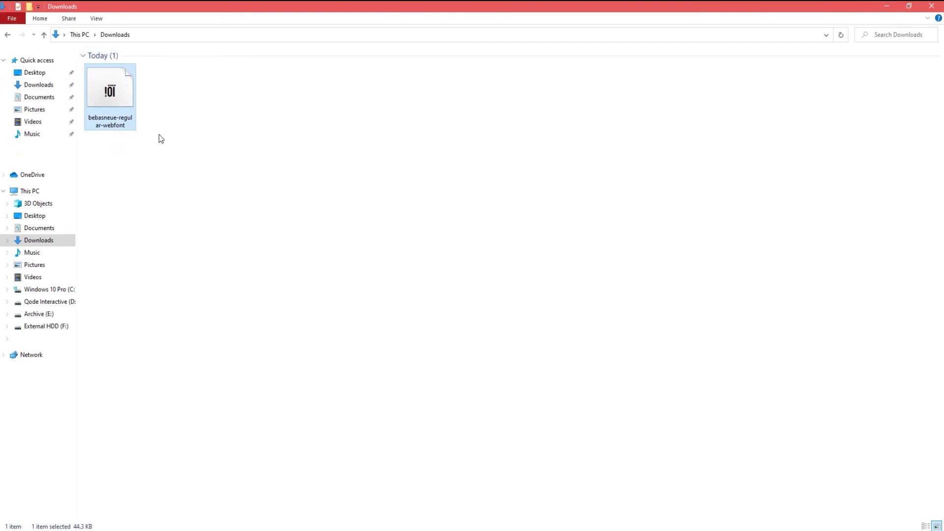
click(887, 7)
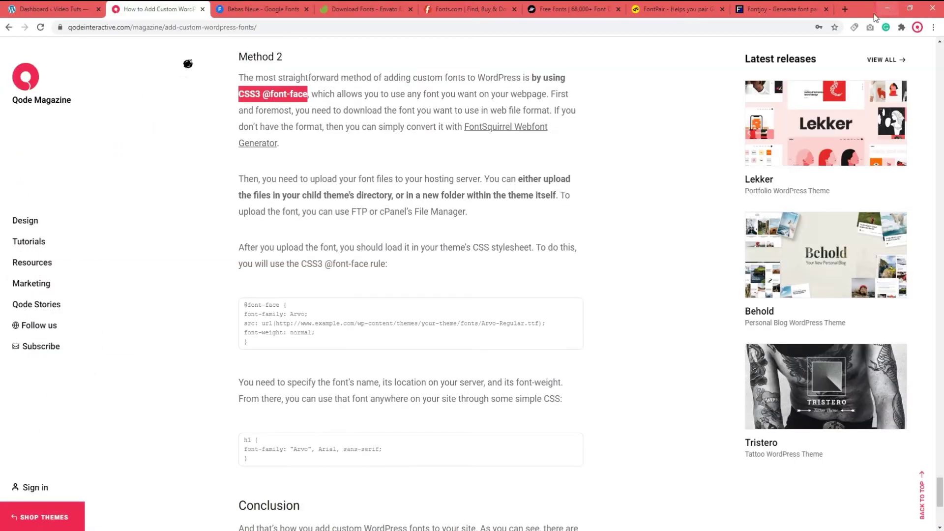
click(499, 127)
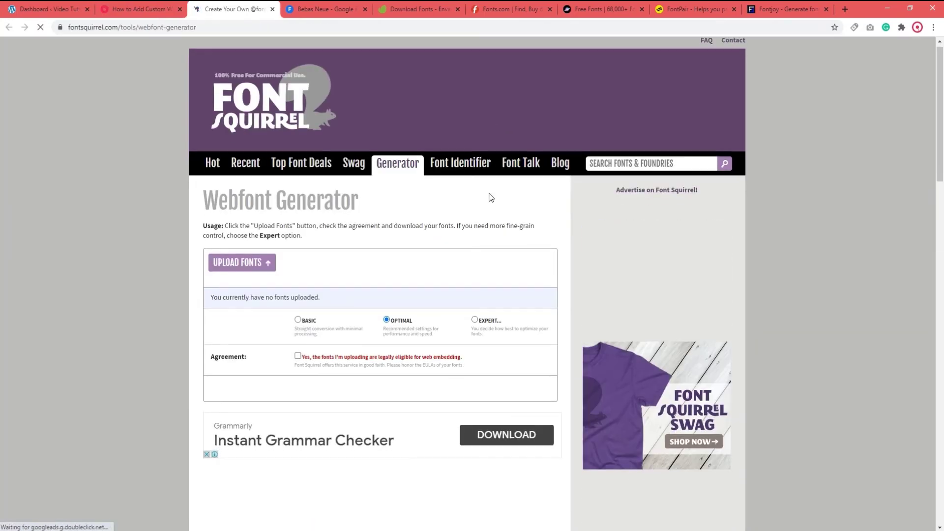
- Scroll through the Webfont Generator page, then switch to FileZilla showing the remote Bridge fonts folder
scroll(487, 204, down, 3)
scroll(518, 381, up, 3)
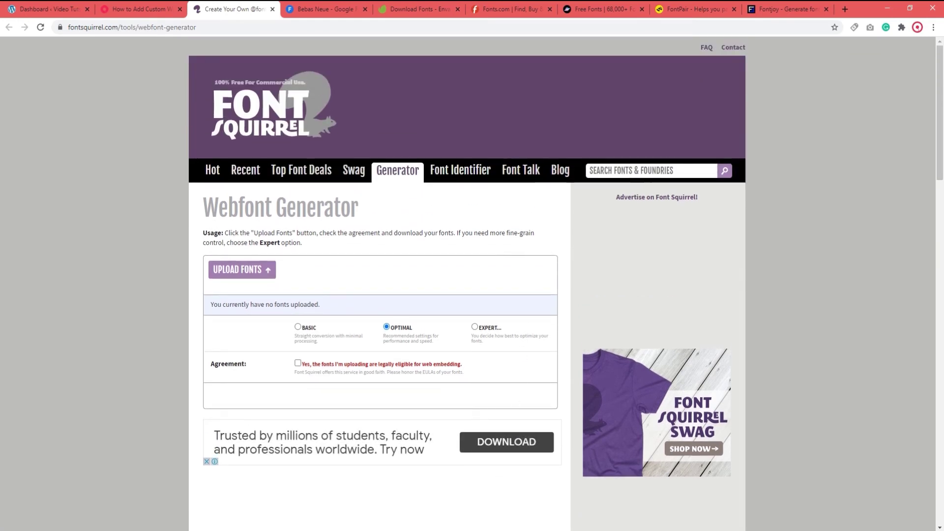
key(alt+Tab)
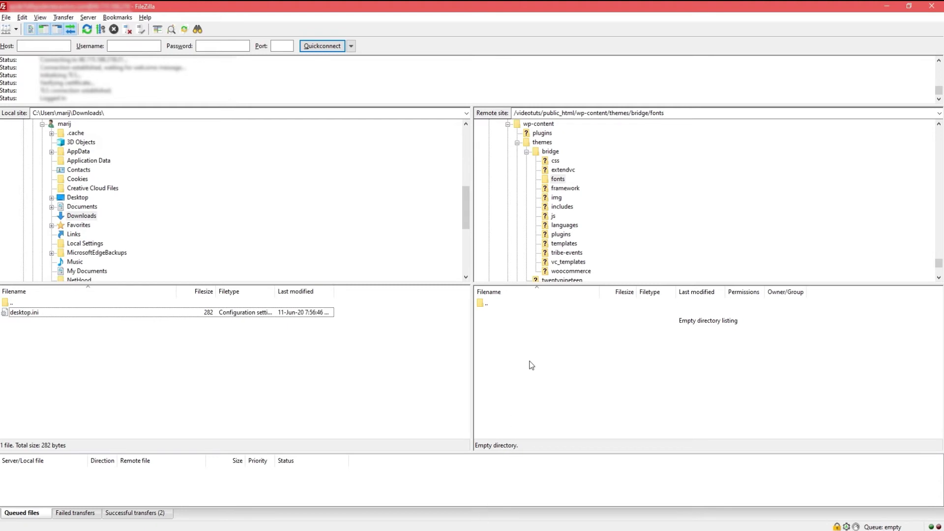
- Upload bebasneue-regular-webfont.ttf from the refreshed Downloads folder into the remote bridge/fonts folder, accepting the certificate
click(84, 216)
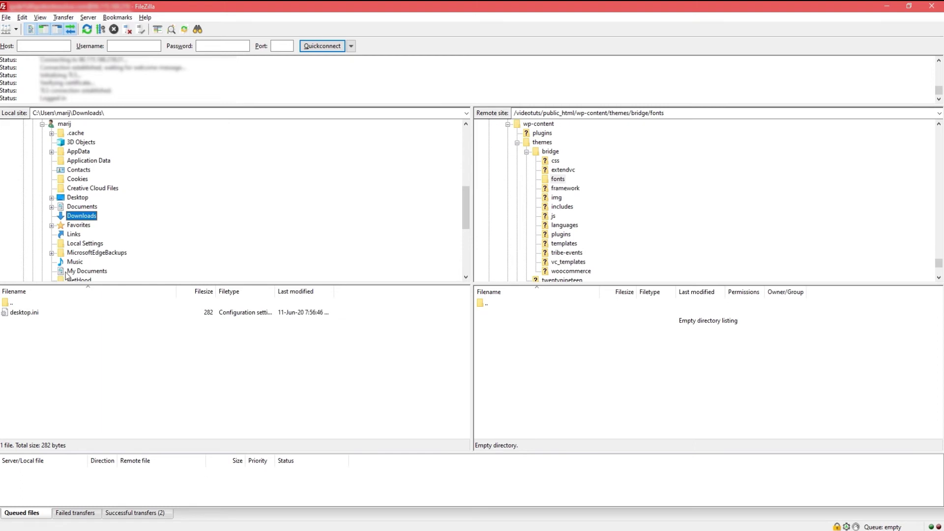
right_click(59, 357)
click(83, 438)
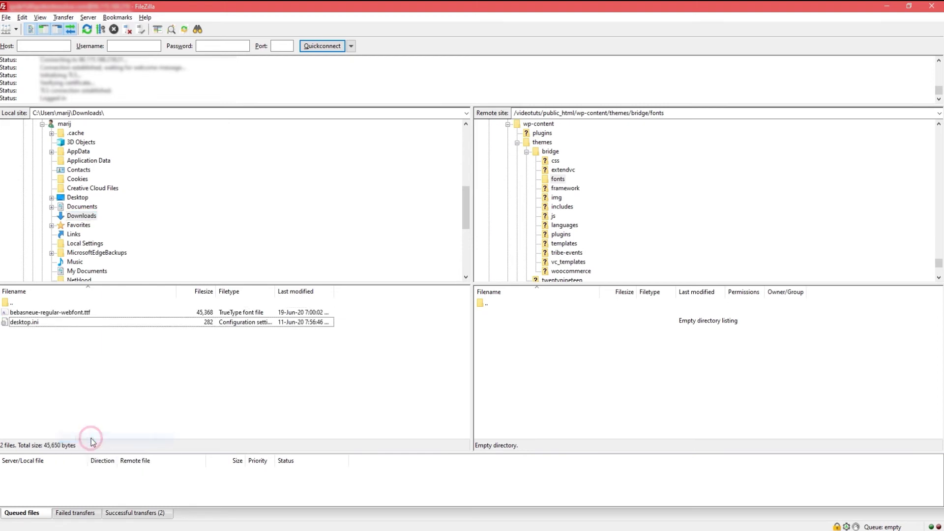
click(64, 313)
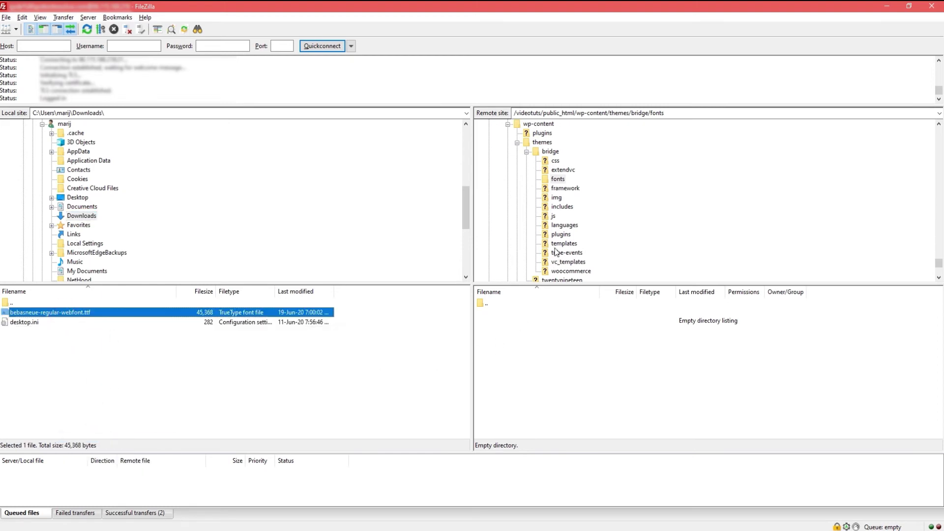
click(557, 179)
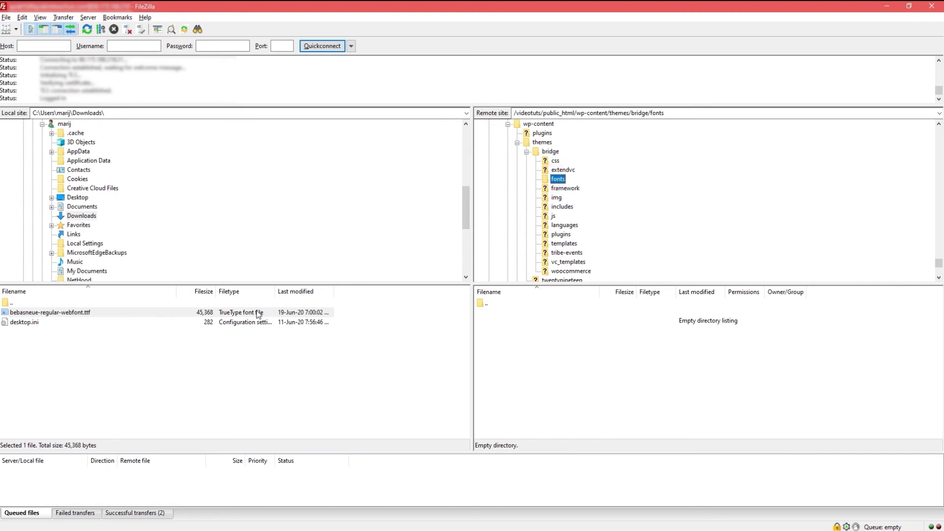
drag(43, 316, 522, 339)
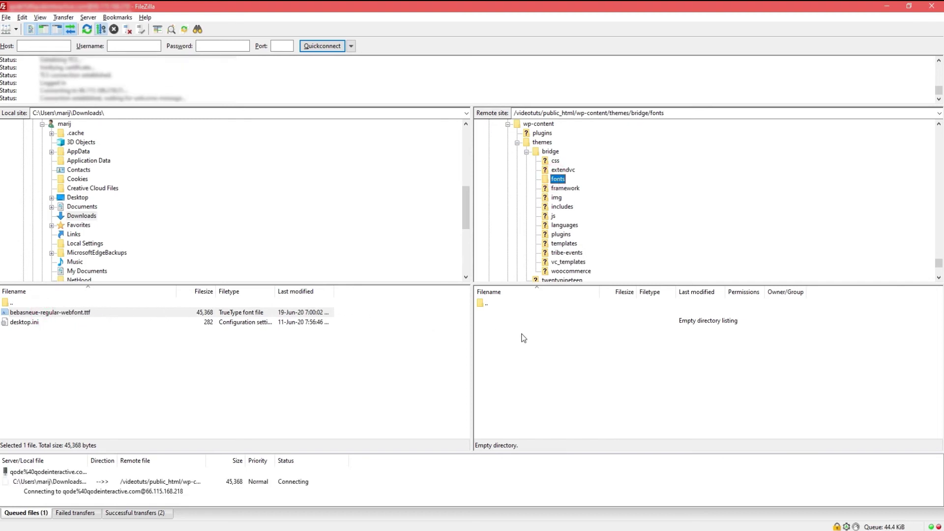
click(557, 435)
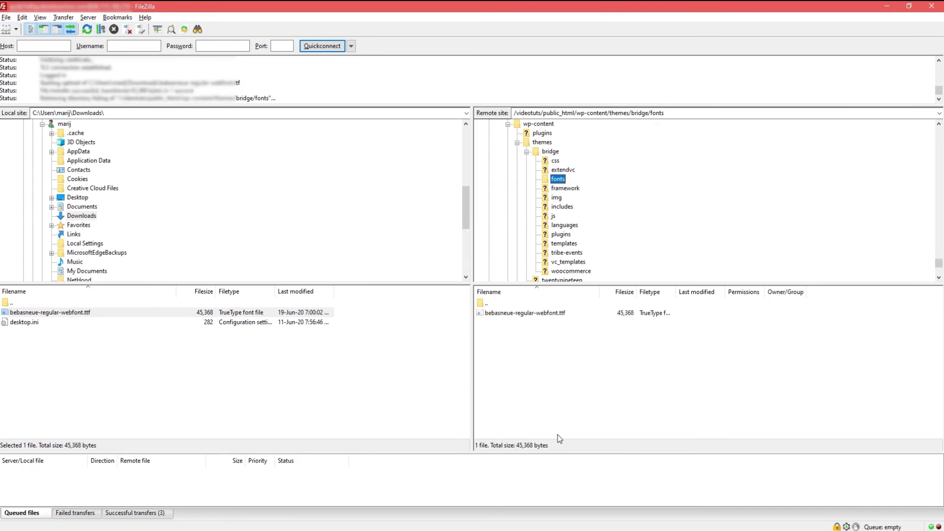
- Leave FileZilla and open Appearance > Theme Editor on Bridge's style.css in WordPress
click(887, 6)
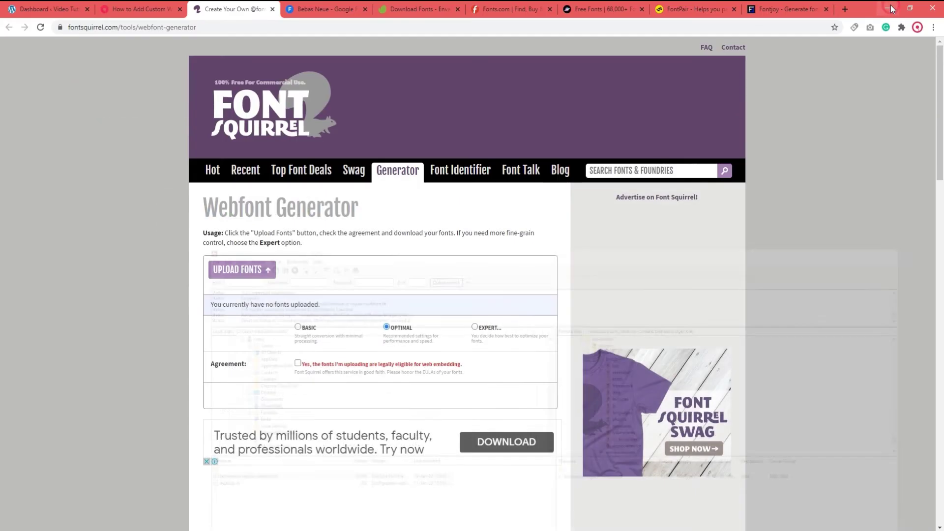
click(72, 9)
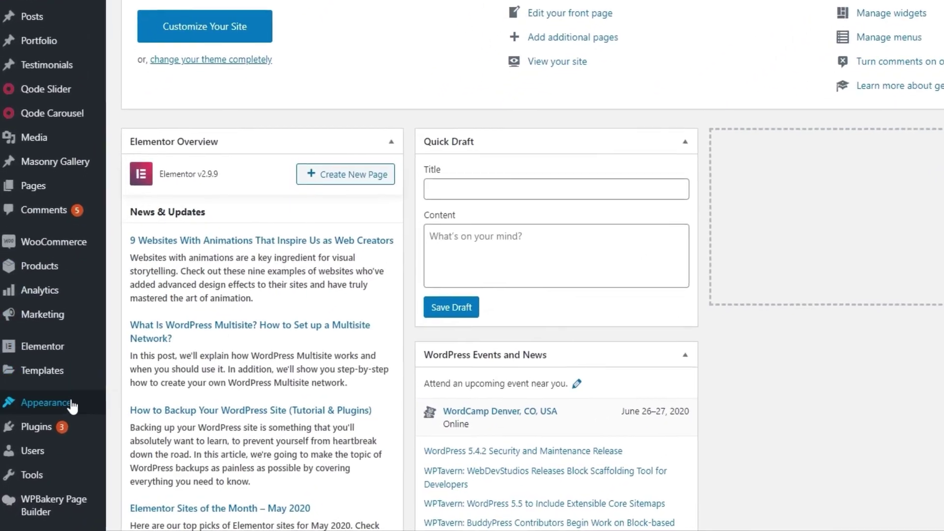
mouse_move(36, 435)
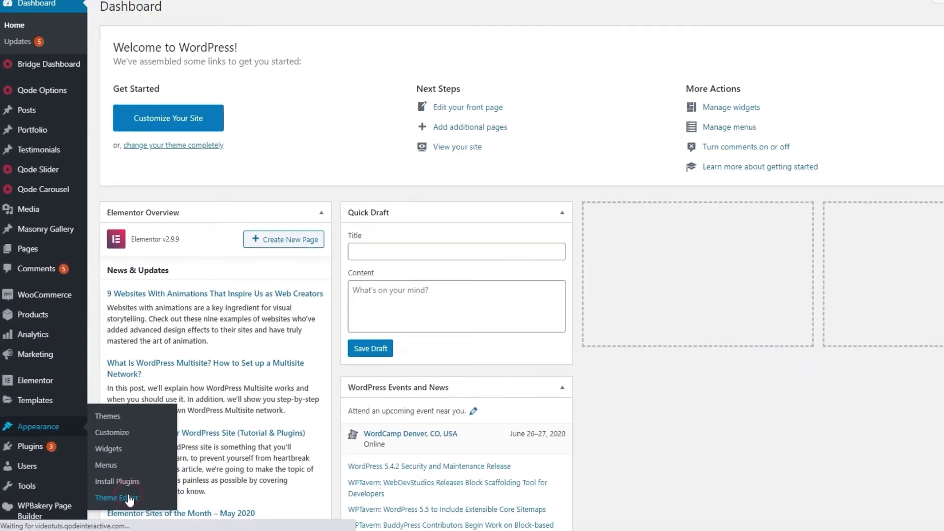
click(142, 488)
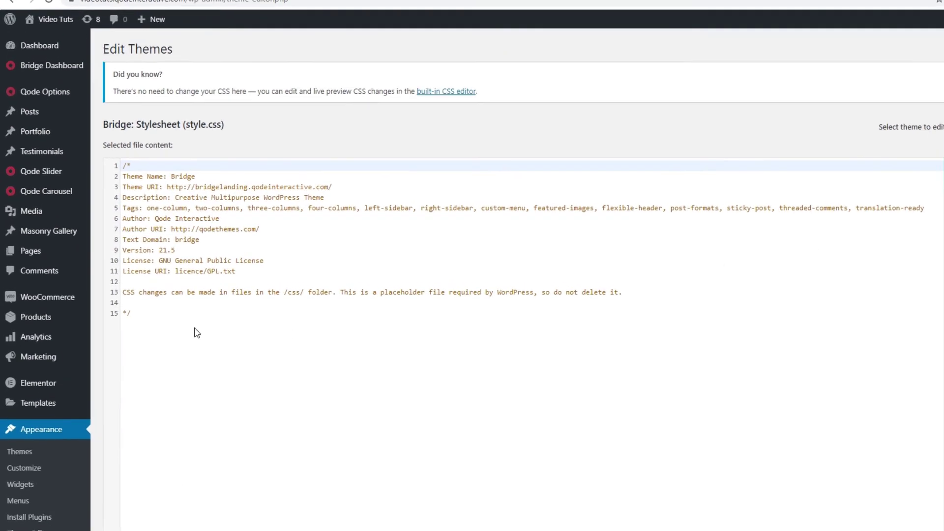
click(164, 313)
key(Return)
key(Return)
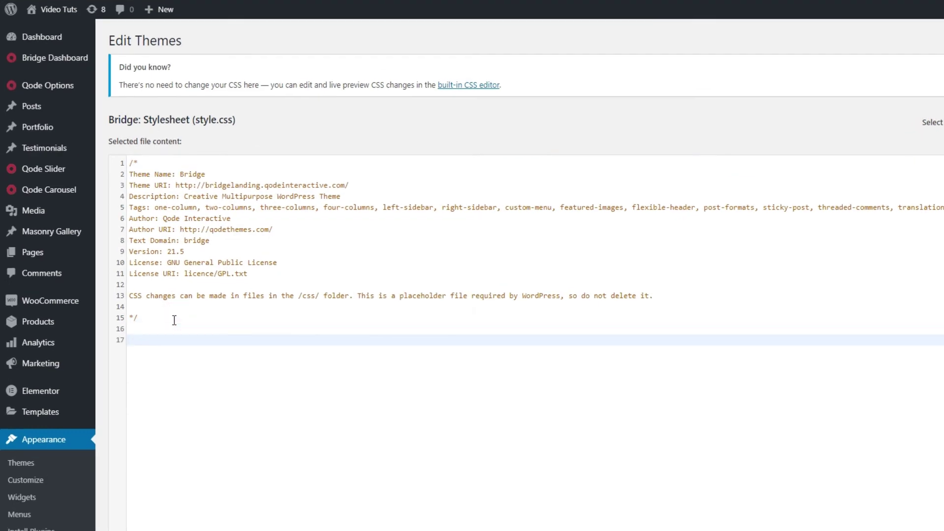
click(169, 9)
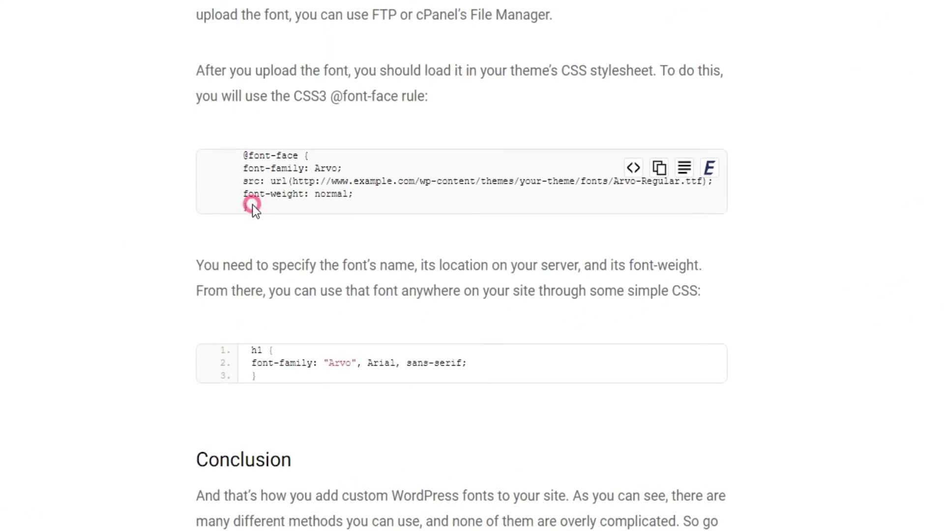
drag(252, 204, 240, 162)
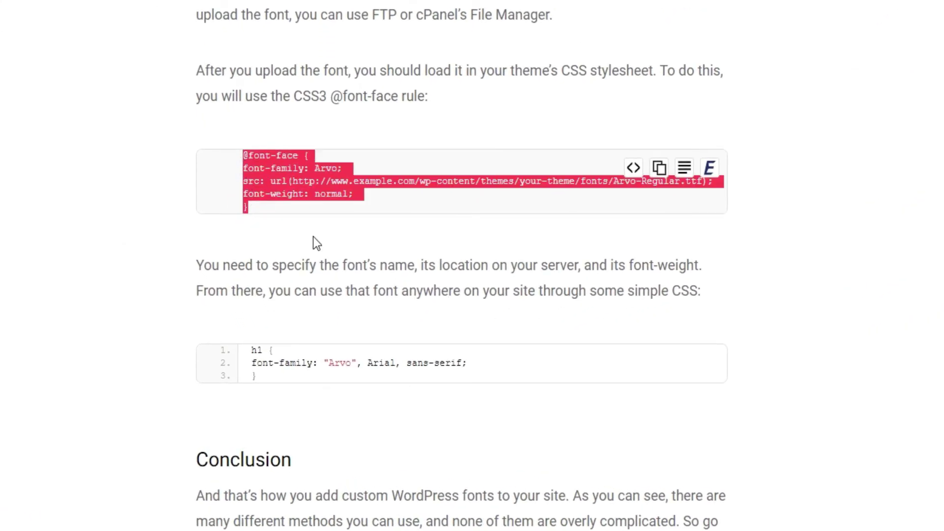
- Examine the example's Arvo font name, font file url and normal font-weight values
click(375, 226)
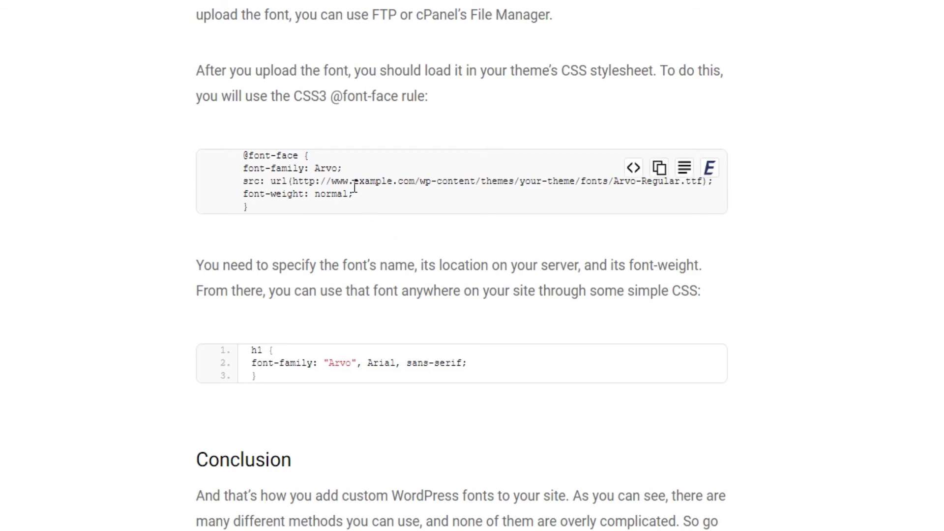
double_click(325, 168)
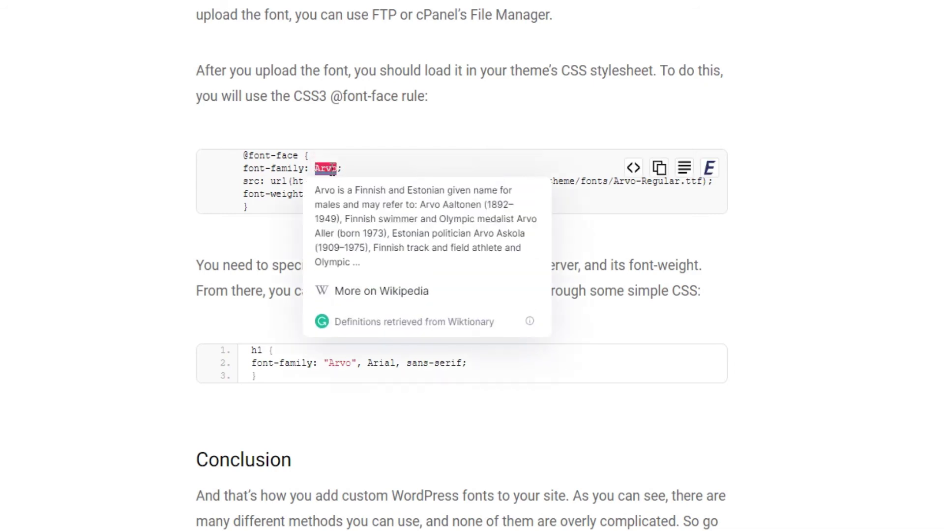
click(607, 240)
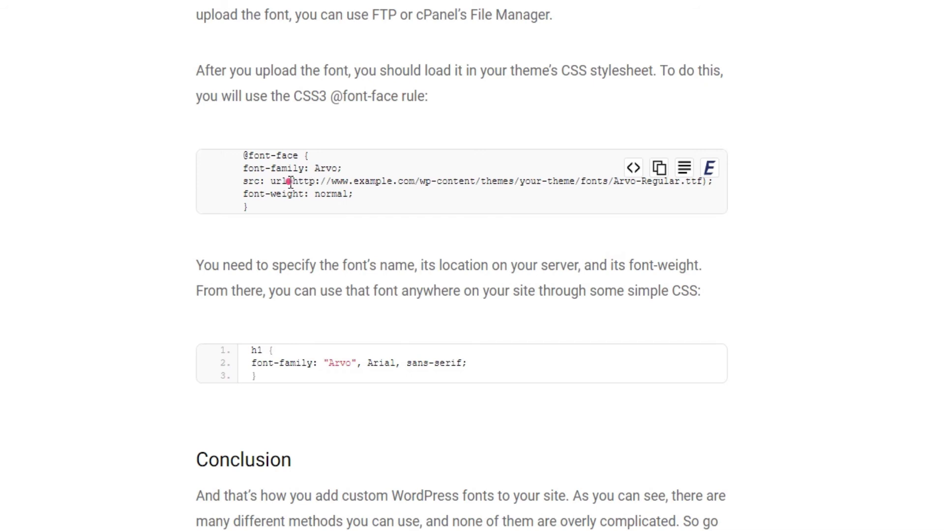
drag(289, 181, 706, 184)
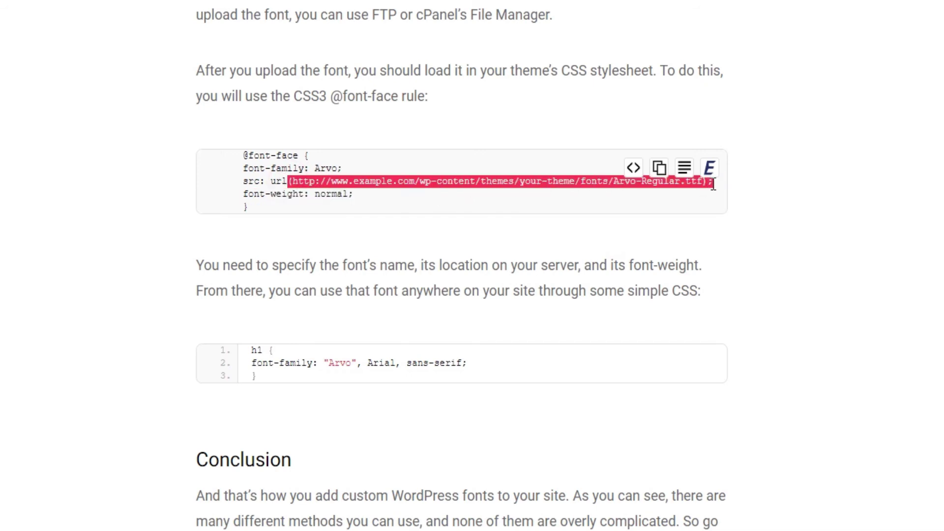
click(407, 229)
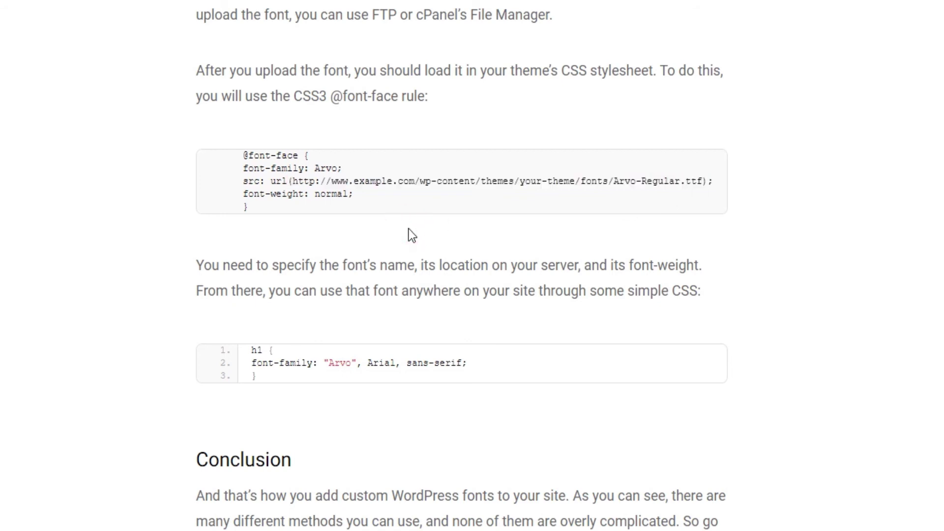
double_click(330, 193)
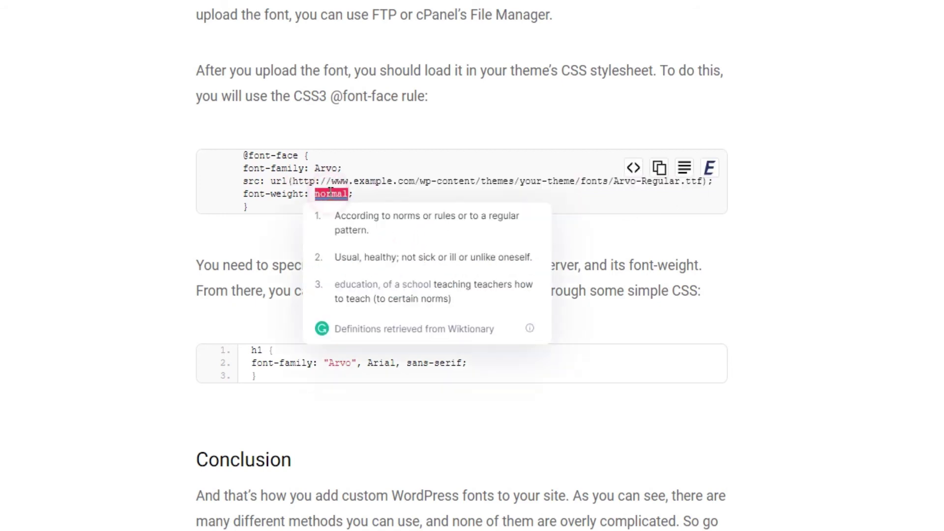
click(580, 233)
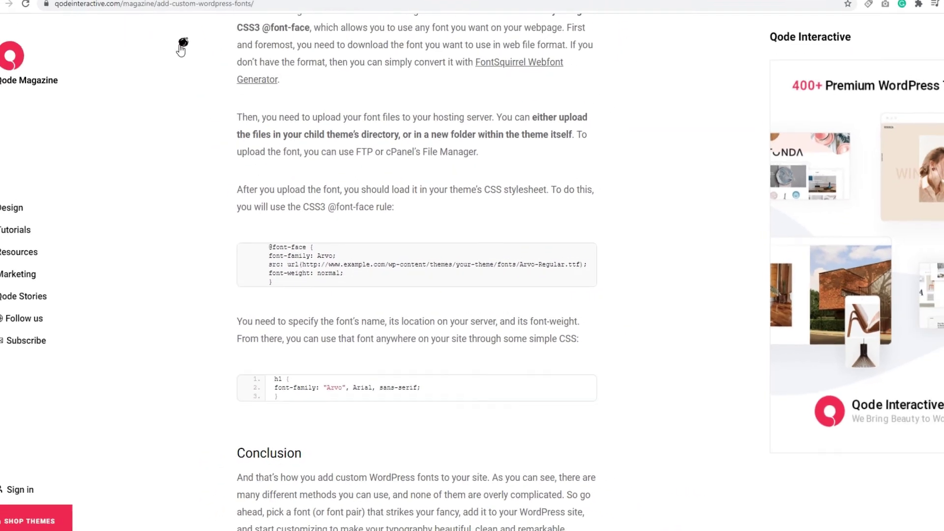
click(64, 8)
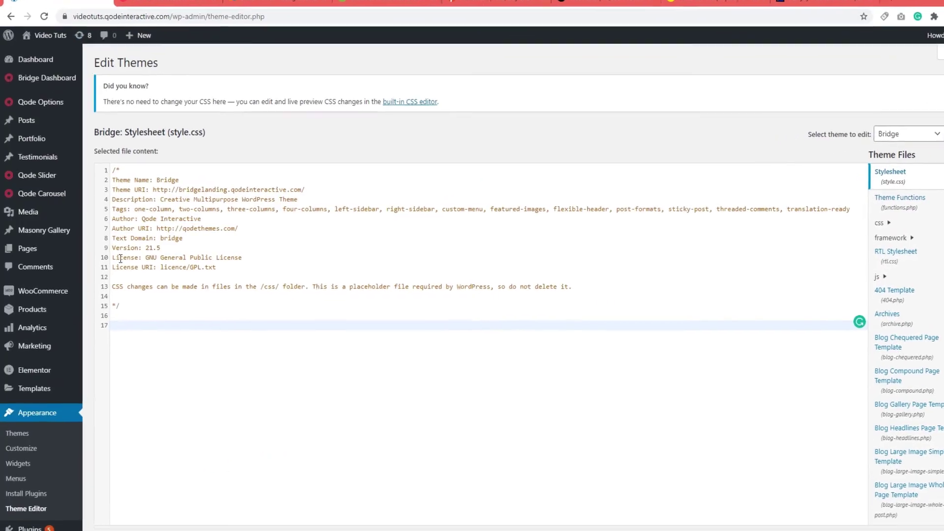
right_click(143, 341)
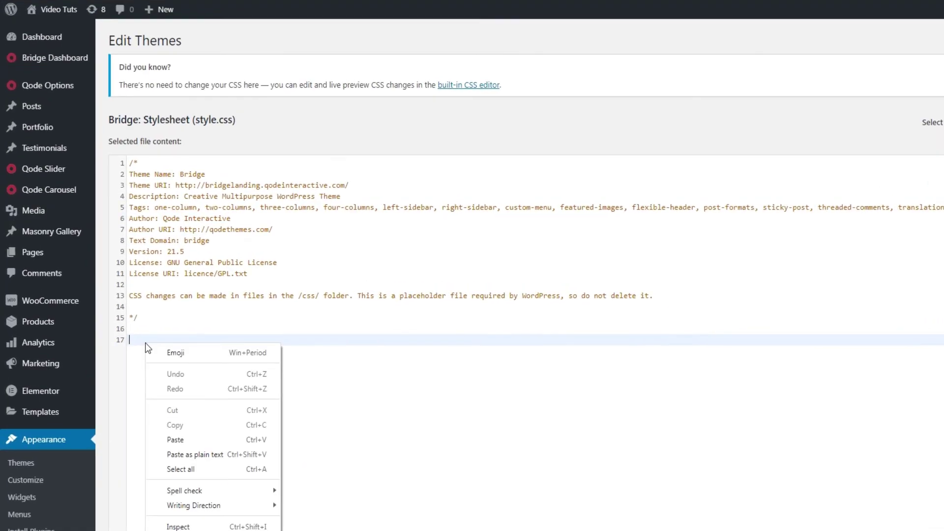
click(195, 435)
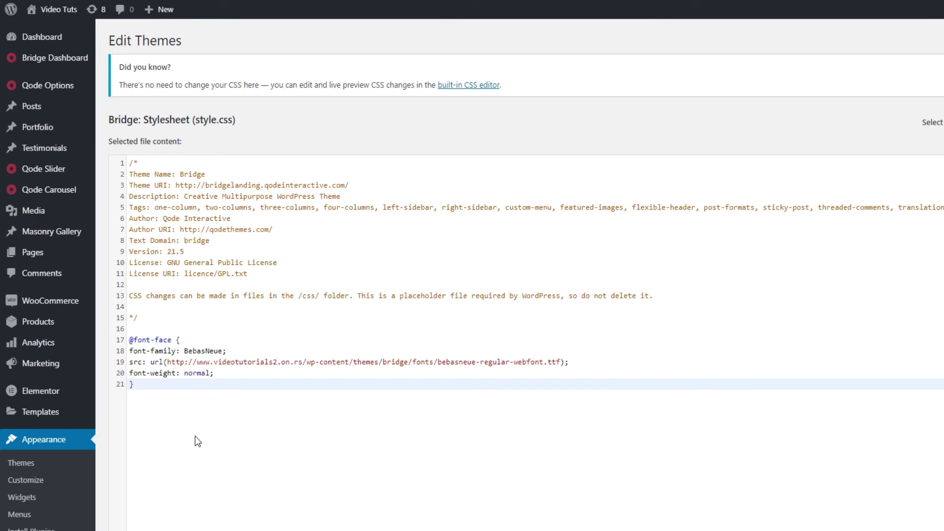
click(114, 524)
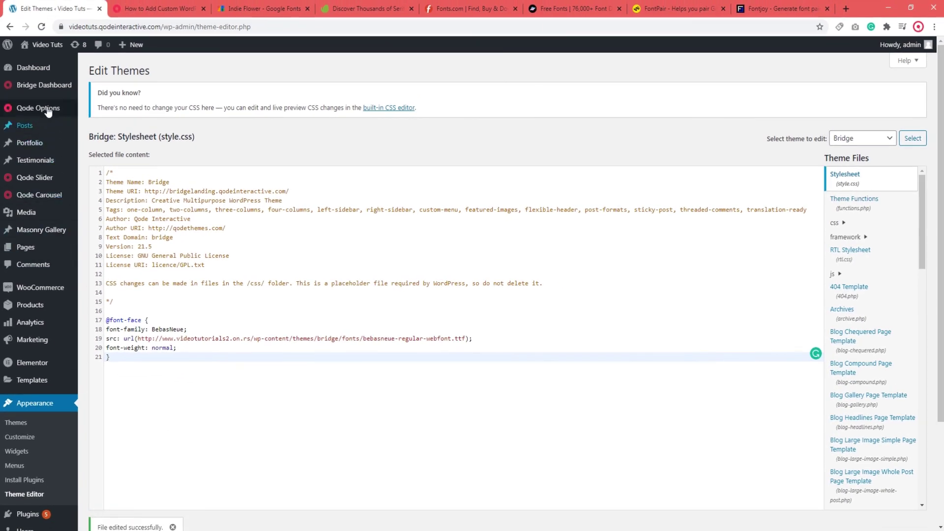
mouse_move(48, 73)
click(47, 68)
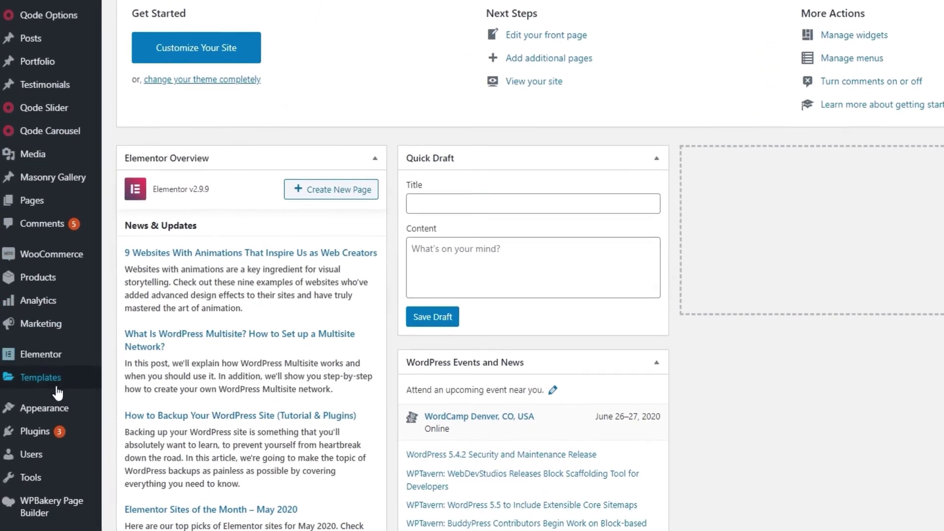
- Open the Customizer's Additional CSS editor, then scroll the article to its h1 font-family example
mouse_move(46, 444)
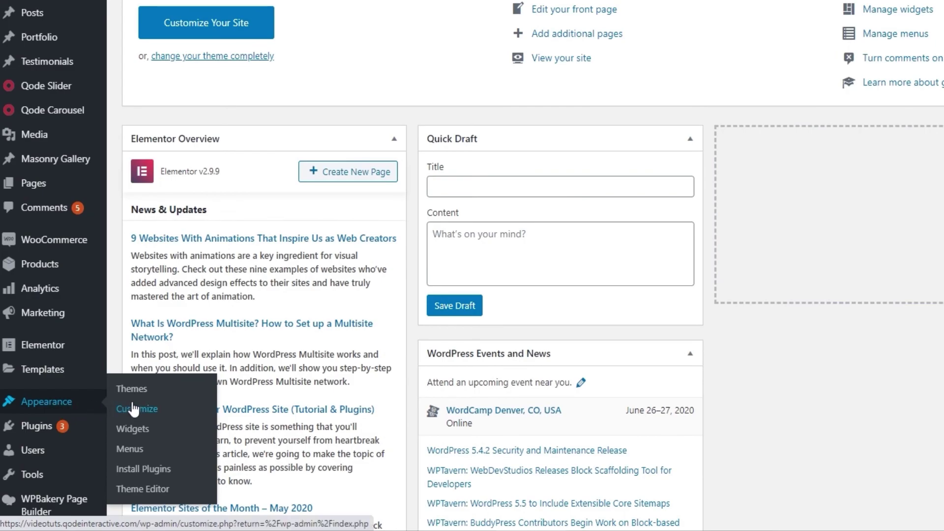
click(136, 409)
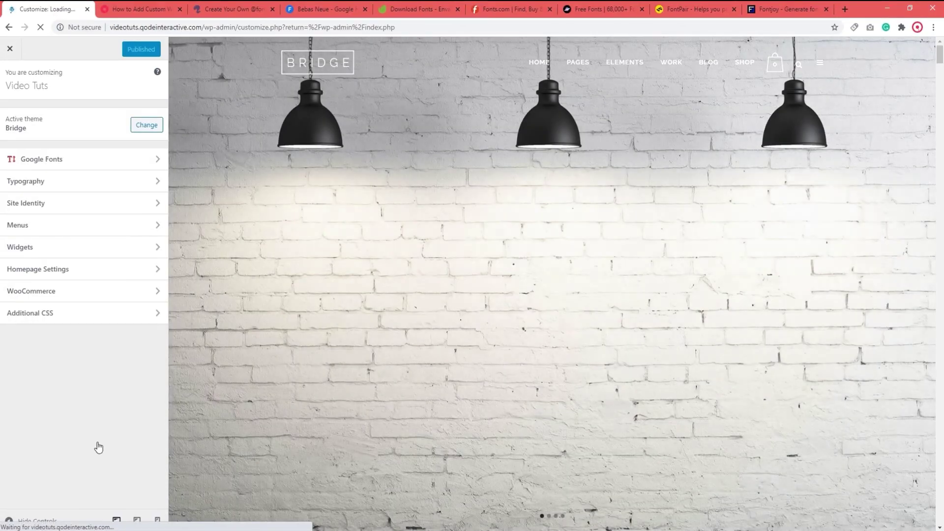
click(98, 321)
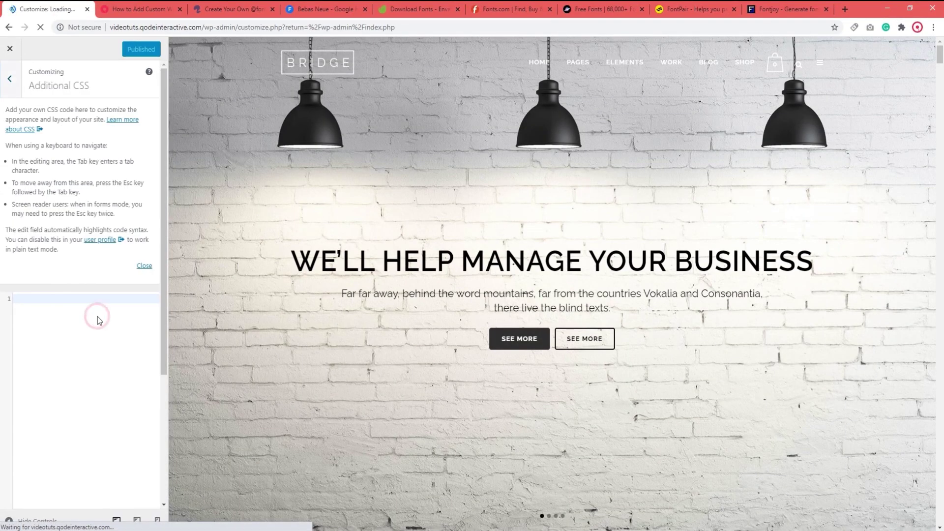
scroll(942, 103, down, 5)
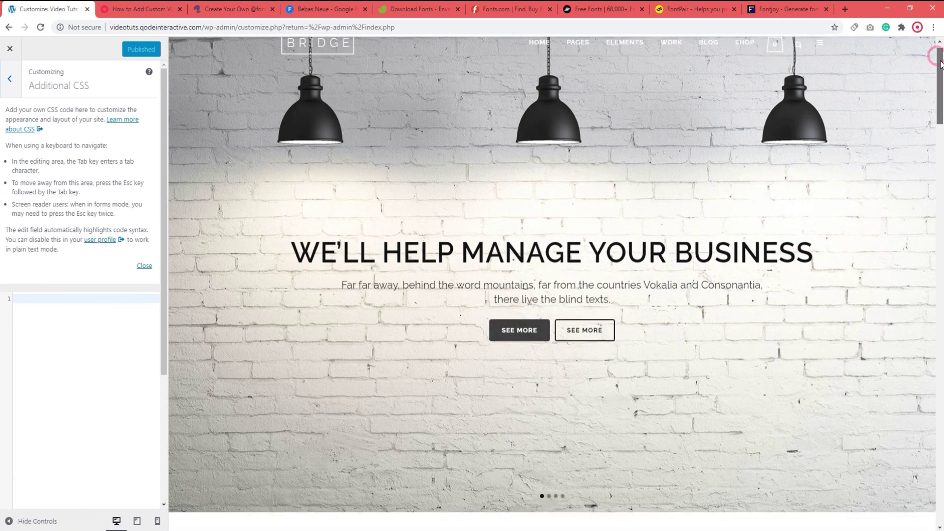
drag(942, 103, 942, 135)
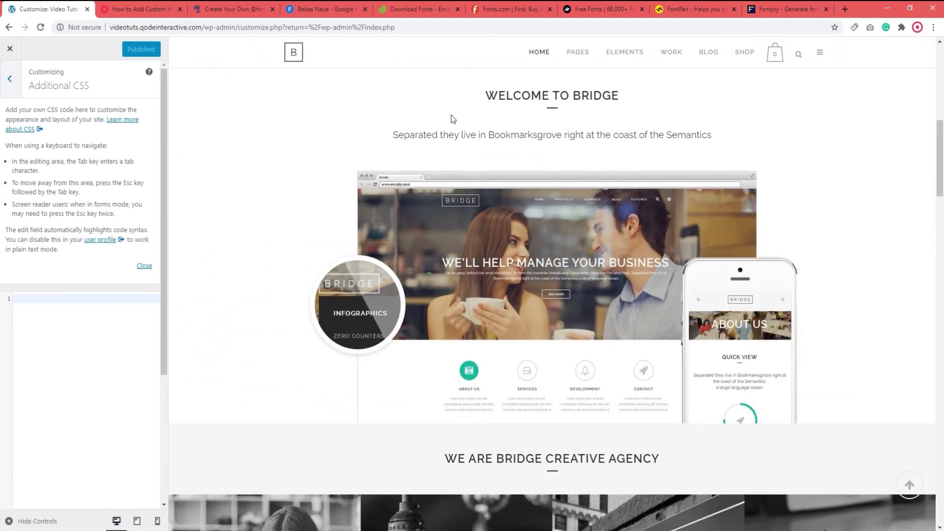
click(71, 313)
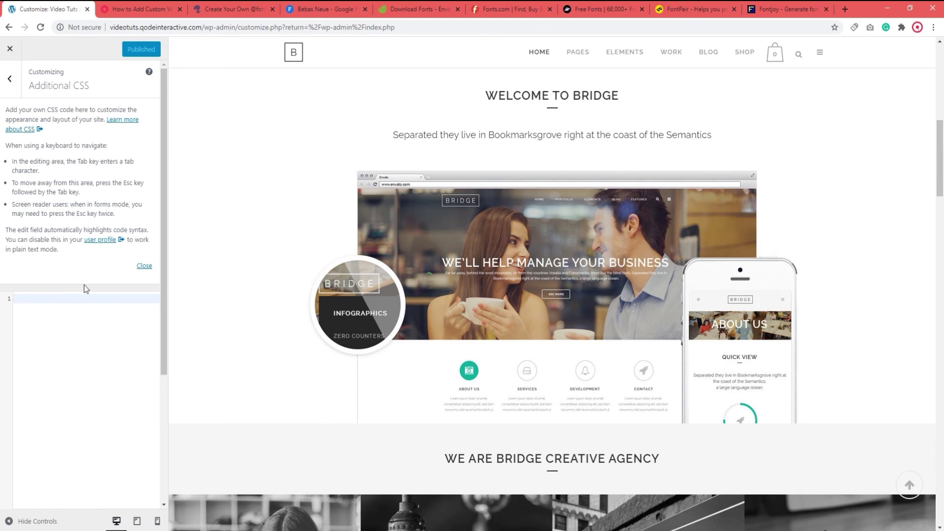
click(138, 9)
scroll(219, 260, down, 2)
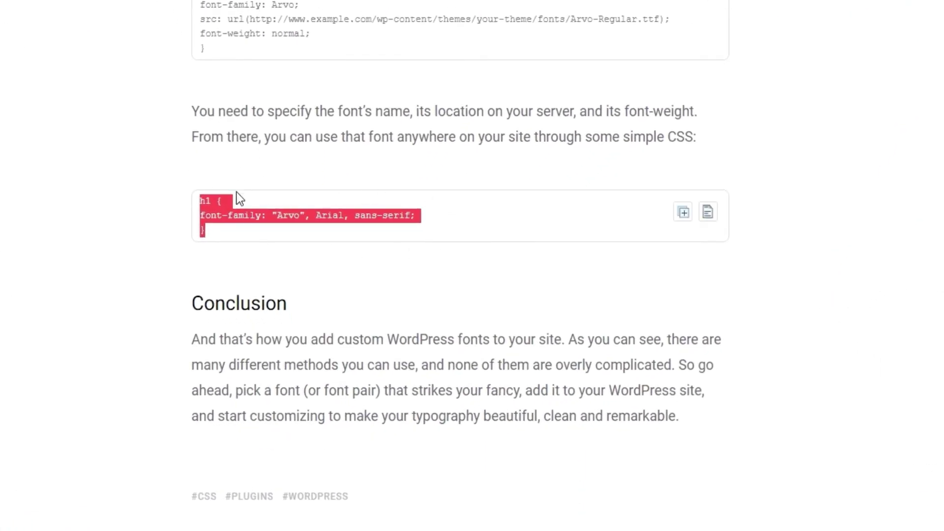
- Copy the article's h1 font-family rule and paste it into Additional CSS
right_click(220, 214)
click(243, 226)
click(68, 13)
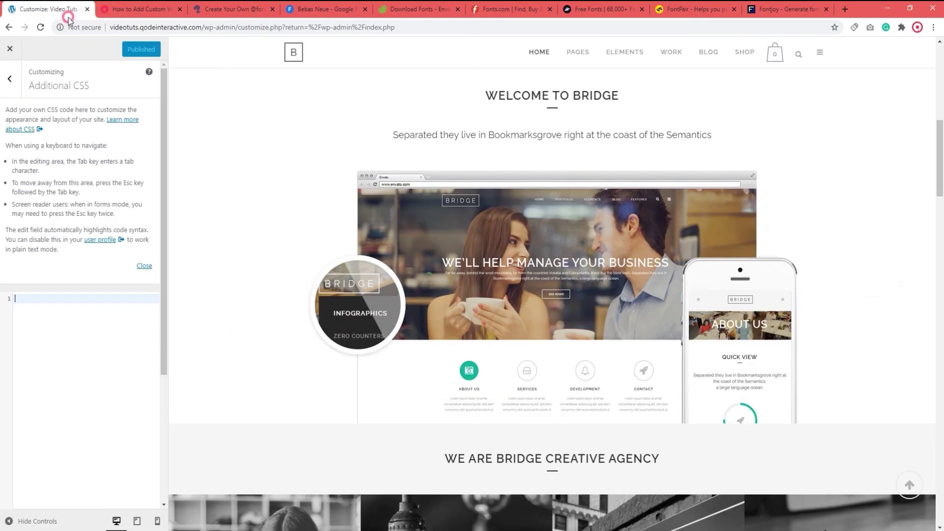
text(h1 { font-family: "Arvo", Arial, sans-serif; })
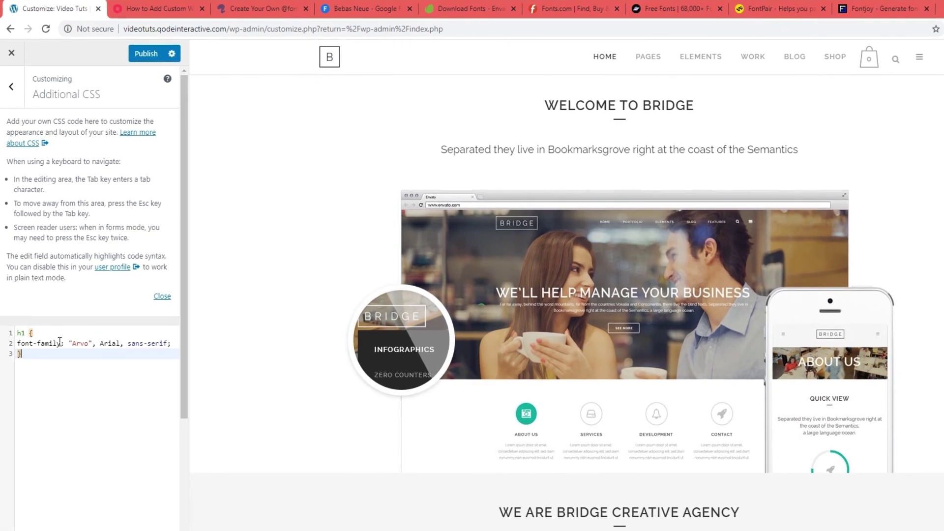
- Change the pasted rule to target h2 with font 'Bebas Neue', then check the Welcome heading
double_click(78, 344)
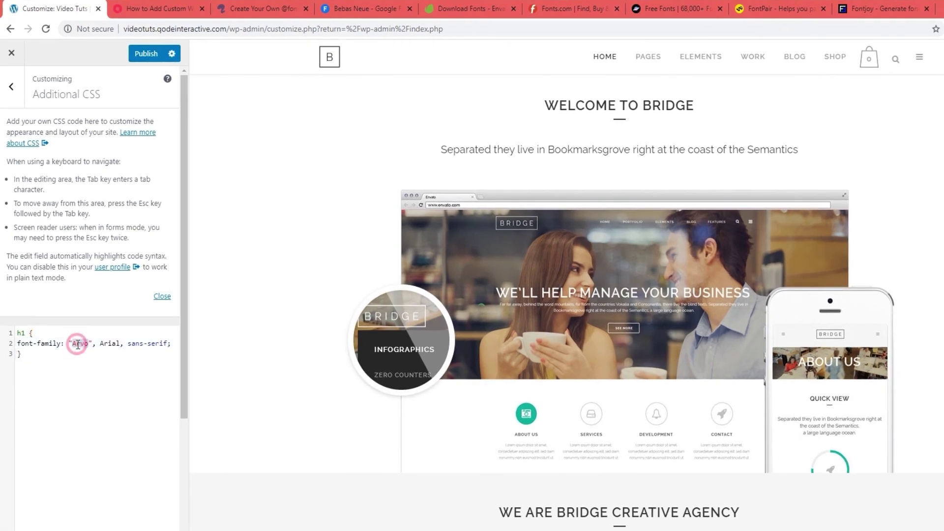
text(Bebas Neue)
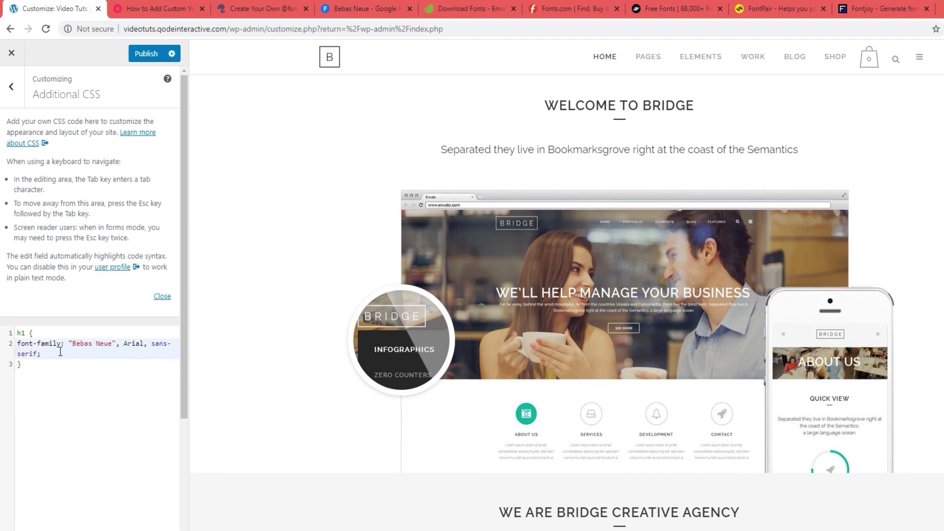
click(24, 335)
key(BackSpace)
text(2)
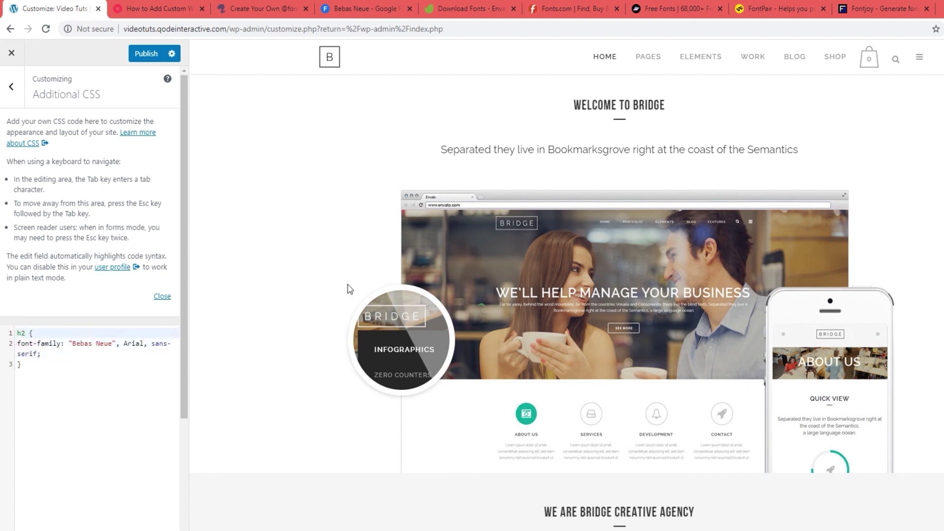
drag(573, 114, 668, 107)
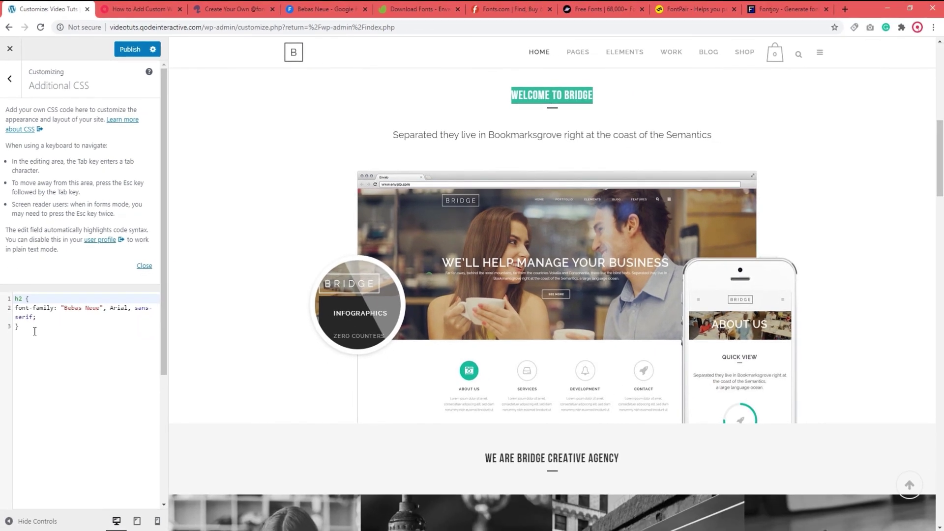